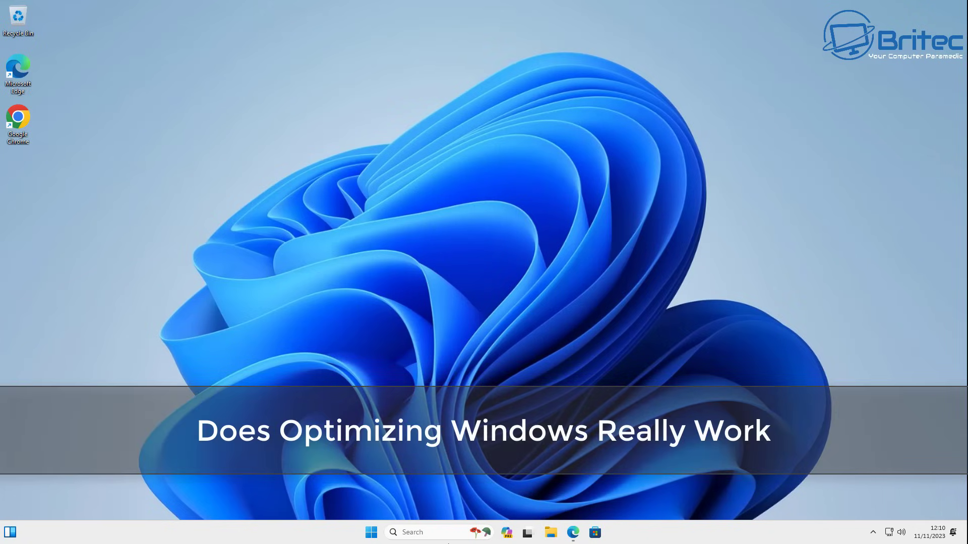
- Check the Windows specifications under Settings > System > About, then close Settings
{"action": "left_click", "coordinate": [373, 535]}
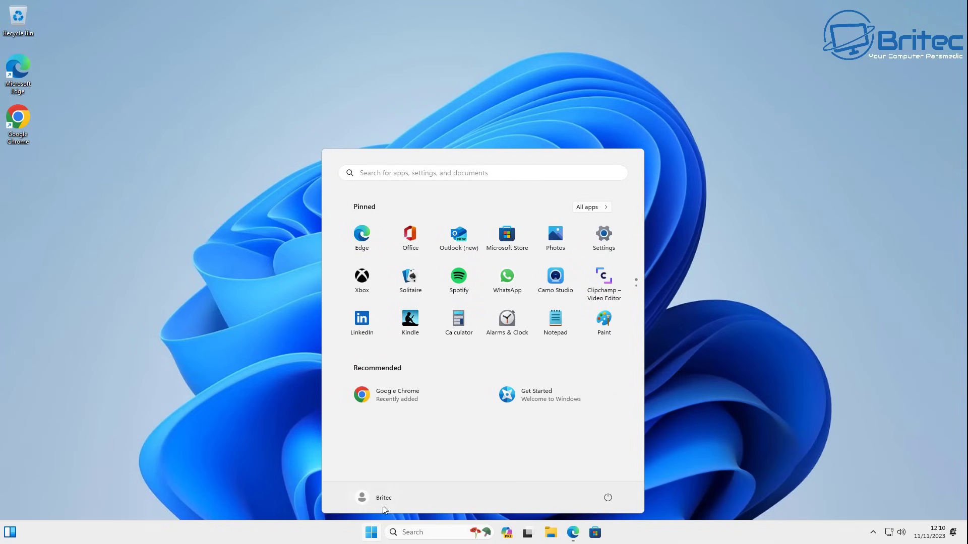
{"action": "left_click", "coordinate": [598, 242]}
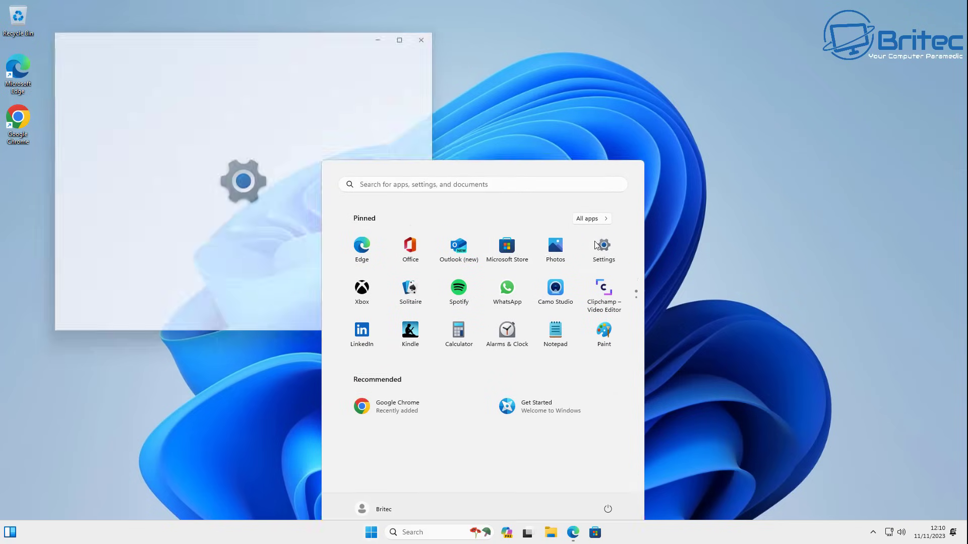
{"action": "left_click", "coordinate": [413, 32]}
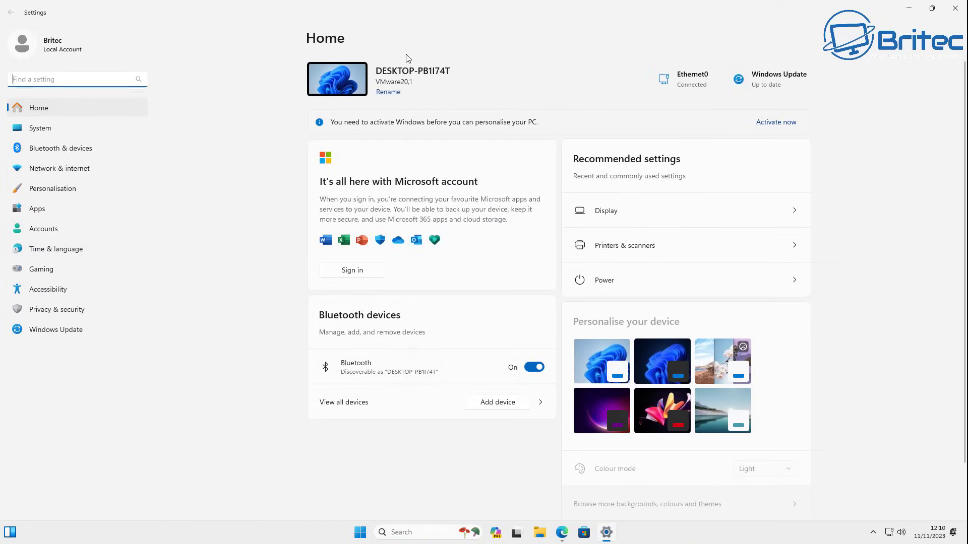
{"action": "left_click", "coordinate": [55, 310]}
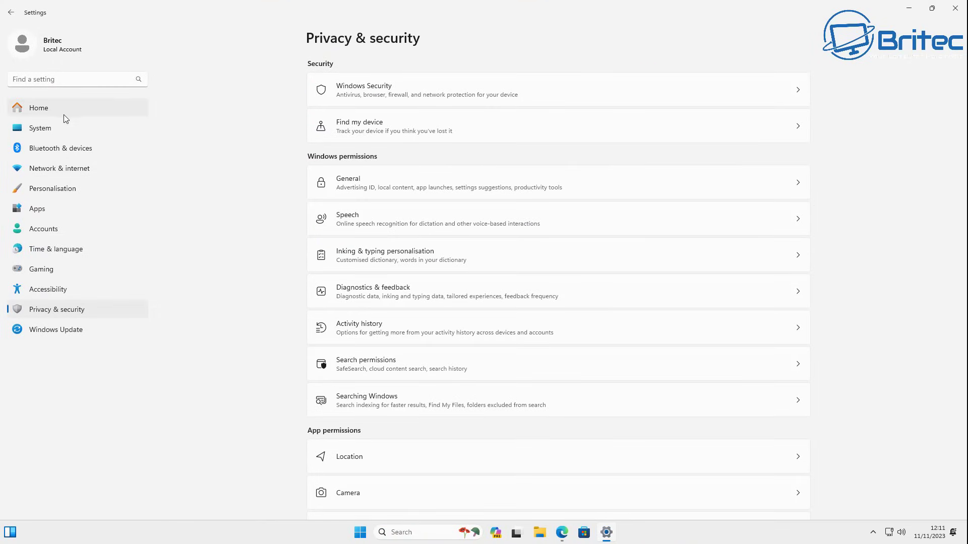
{"action": "left_click", "coordinate": [56, 127]}
{"action": "scroll", "coordinate": [371, 454], "scroll_direction": "down", "scroll_amount": 5}
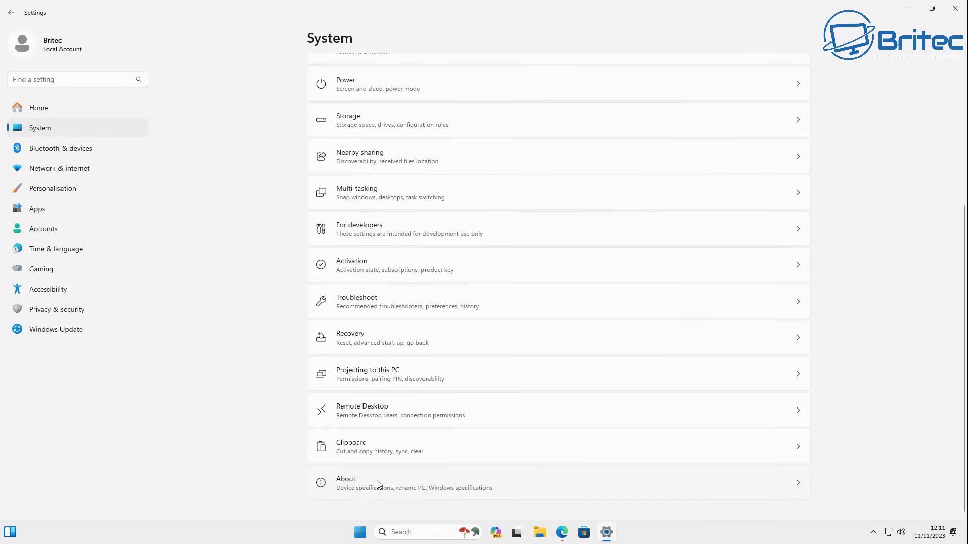
{"action": "left_click", "coordinate": [379, 485]}
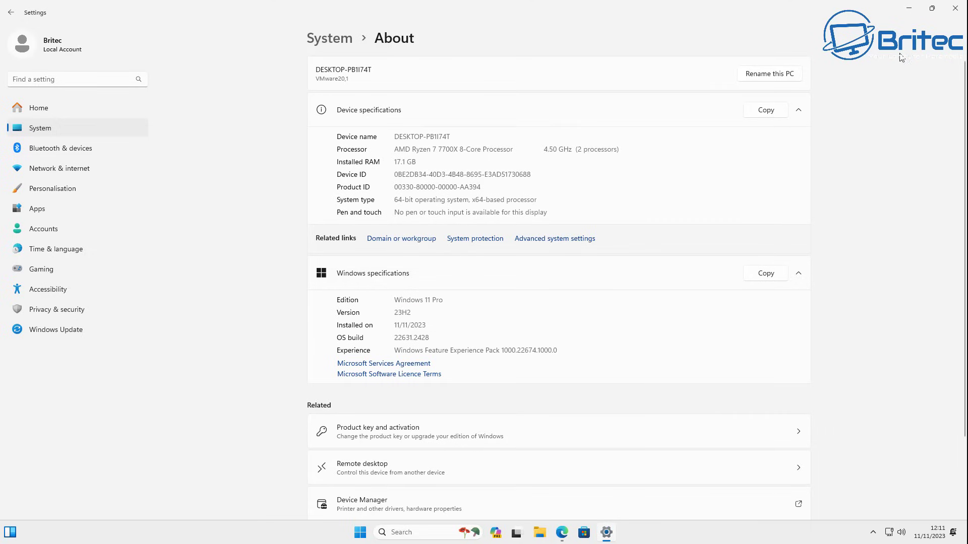
{"action": "left_click", "coordinate": [956, 8]}
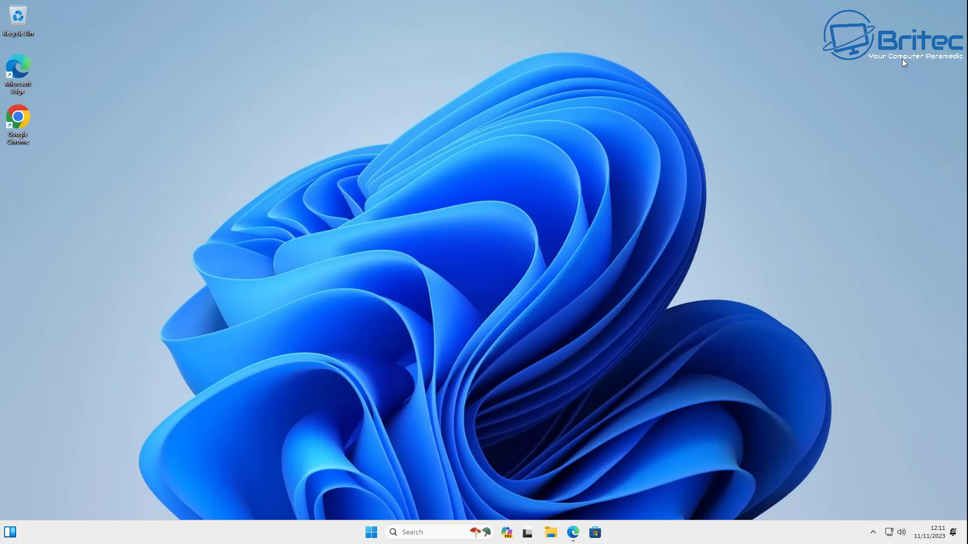
- Download BloatyNosyApp.zip from the latest BloatyNosy 0.85 GitHub release and minimise the browser
{"action": "left_click", "coordinate": [574, 532]}
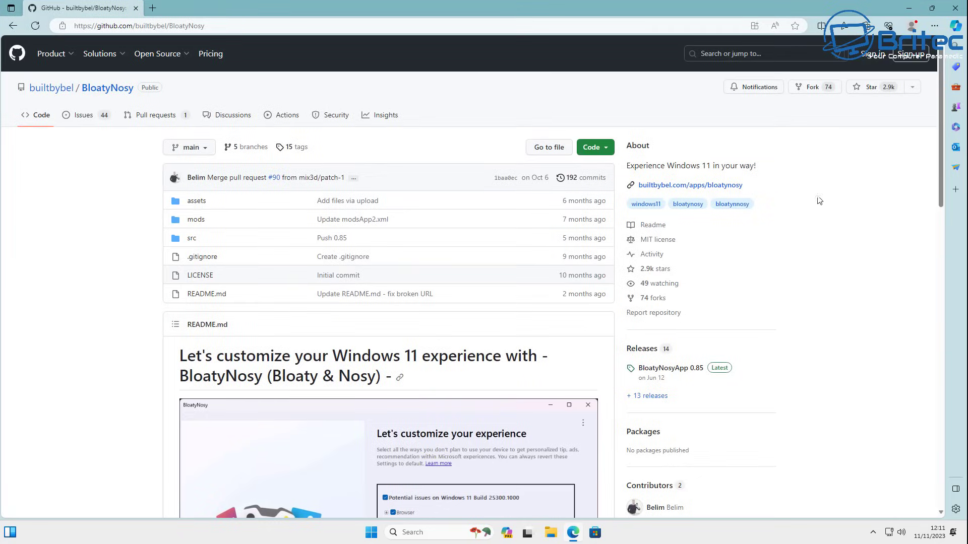
{"action": "middle_click", "coordinate": [838, 167]}
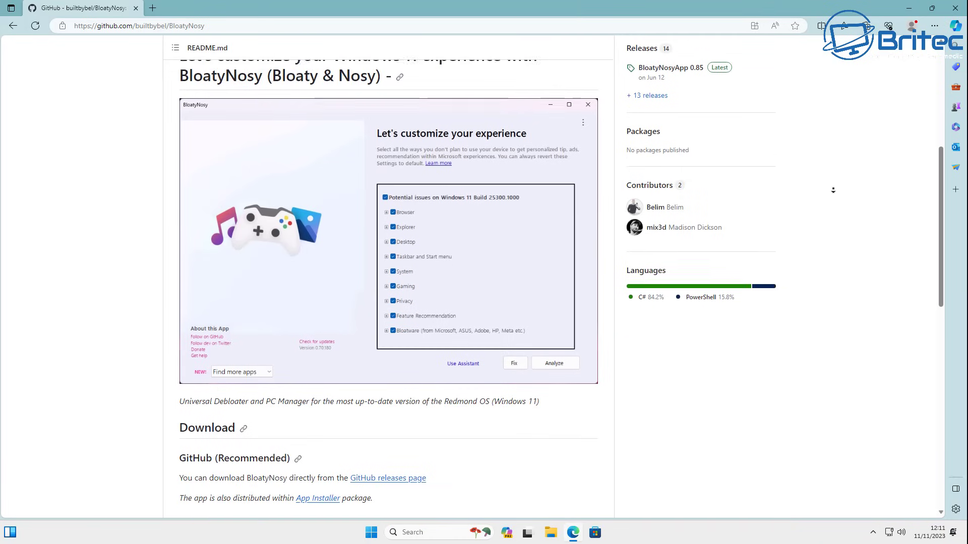
{"action": "middle_click", "coordinate": [835, 193]}
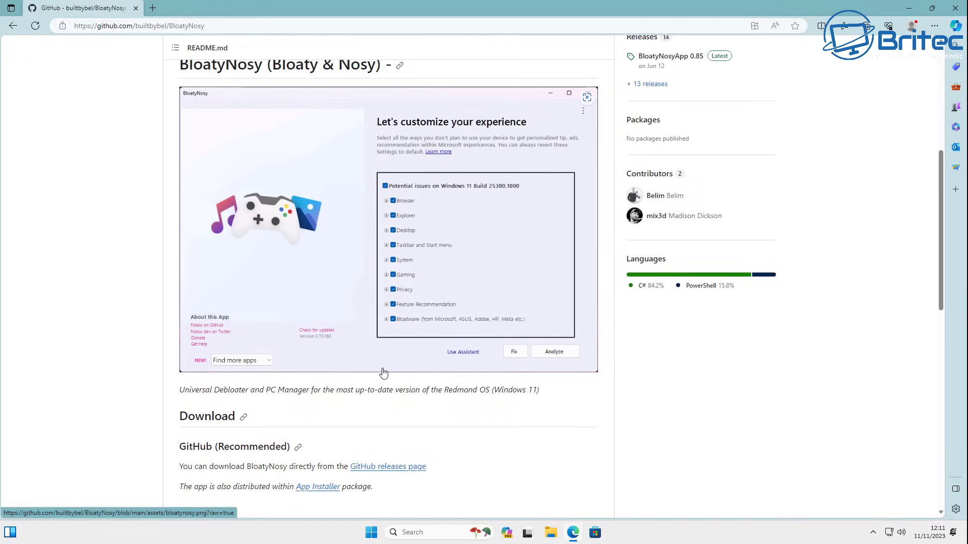
{"action": "scroll", "coordinate": [383, 373], "scroll_direction": "down", "scroll_amount": 3}
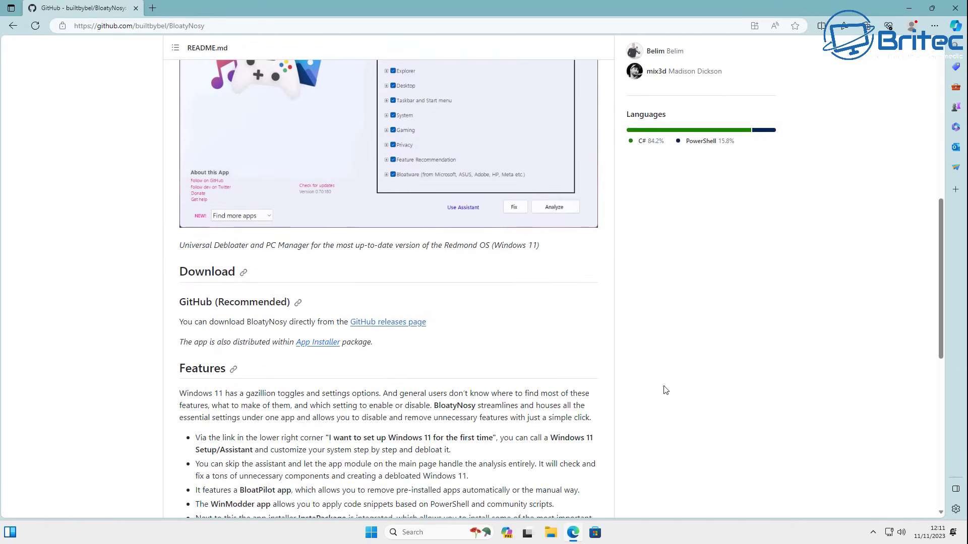
{"action": "scroll", "coordinate": [729, 383], "scroll_direction": "up", "scroll_amount": 10}
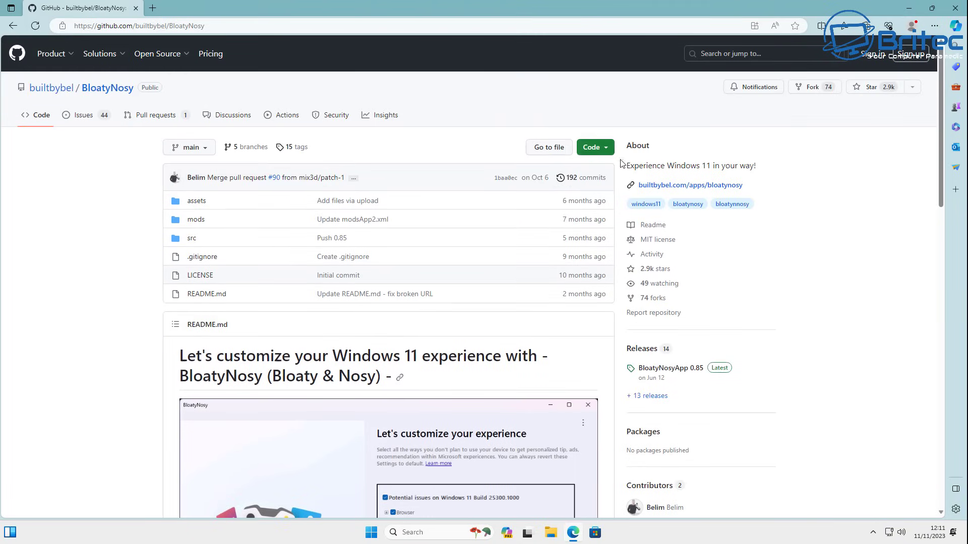
{"action": "left_click", "coordinate": [723, 367]}
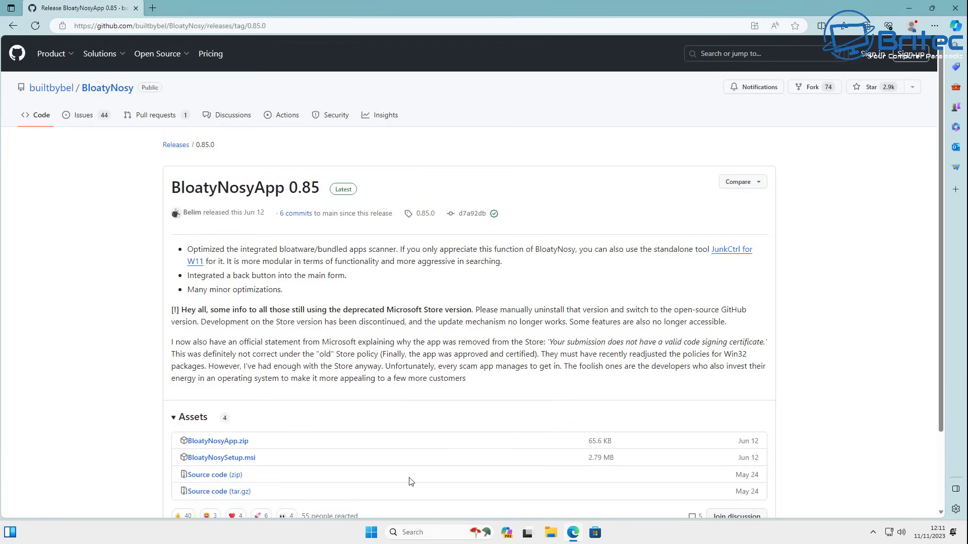
{"action": "left_click", "coordinate": [218, 441]}
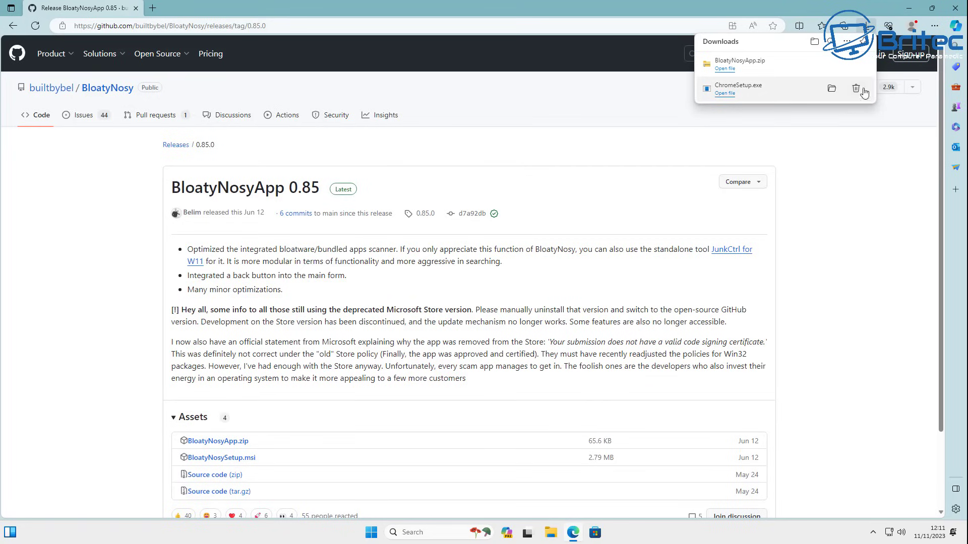
{"action": "left_click", "coordinate": [908, 9]}
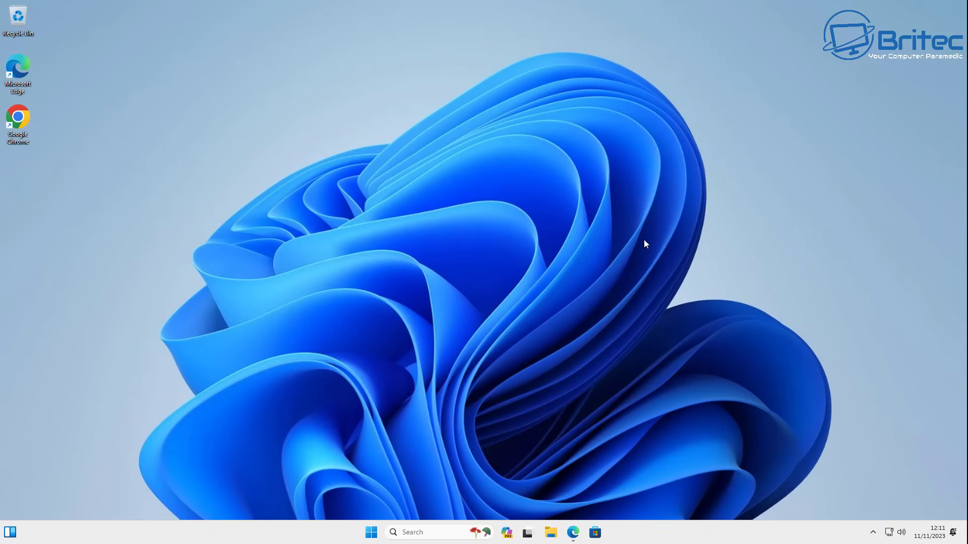
{"action": "right_click", "coordinate": [370, 537]}
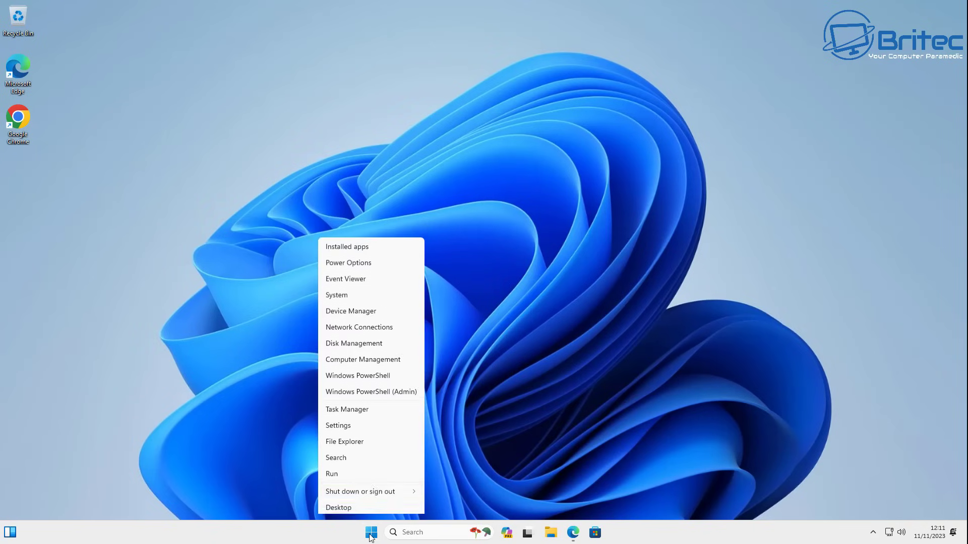
{"action": "left_click", "coordinate": [372, 408]}
{"action": "left_click", "coordinate": [649, 177]}
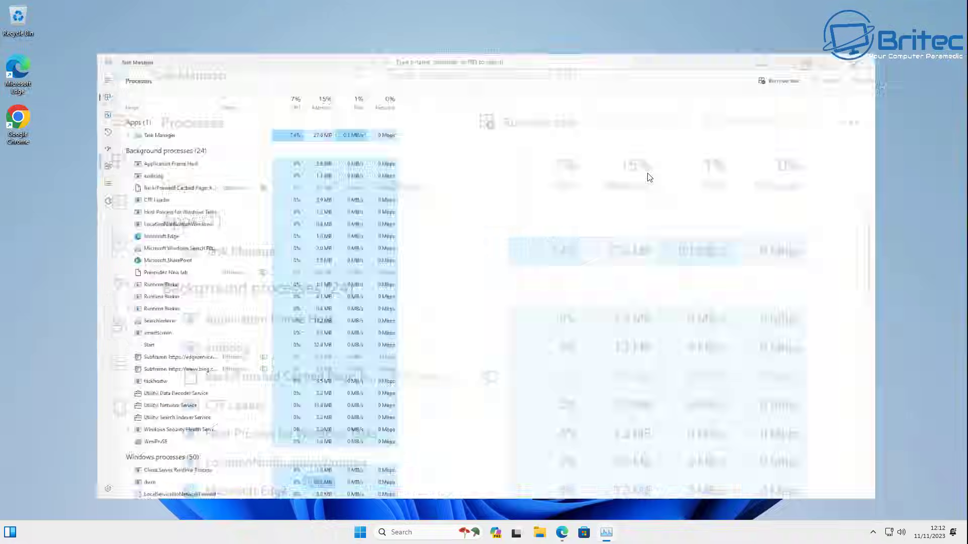
{"action": "left_click", "coordinate": [10, 72]}
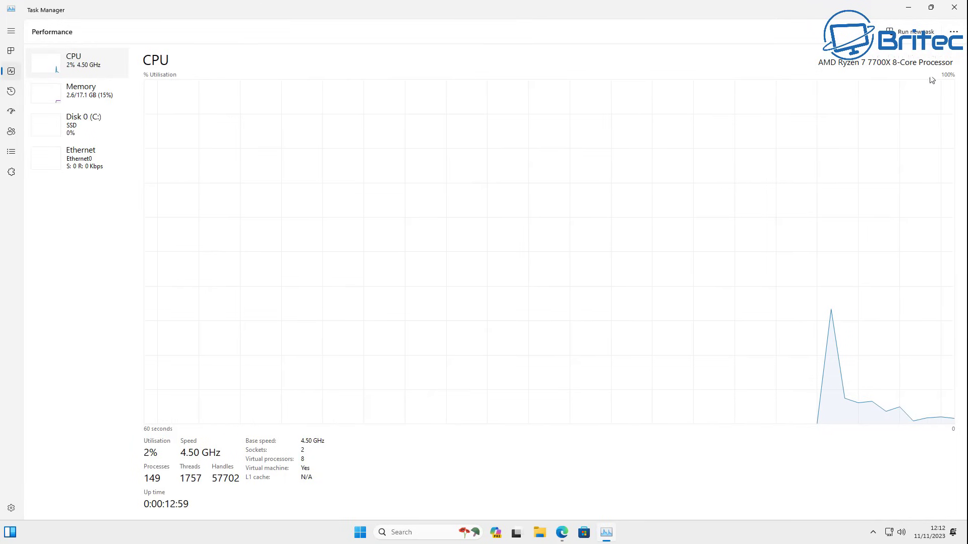
{"action": "left_click", "coordinate": [954, 7]}
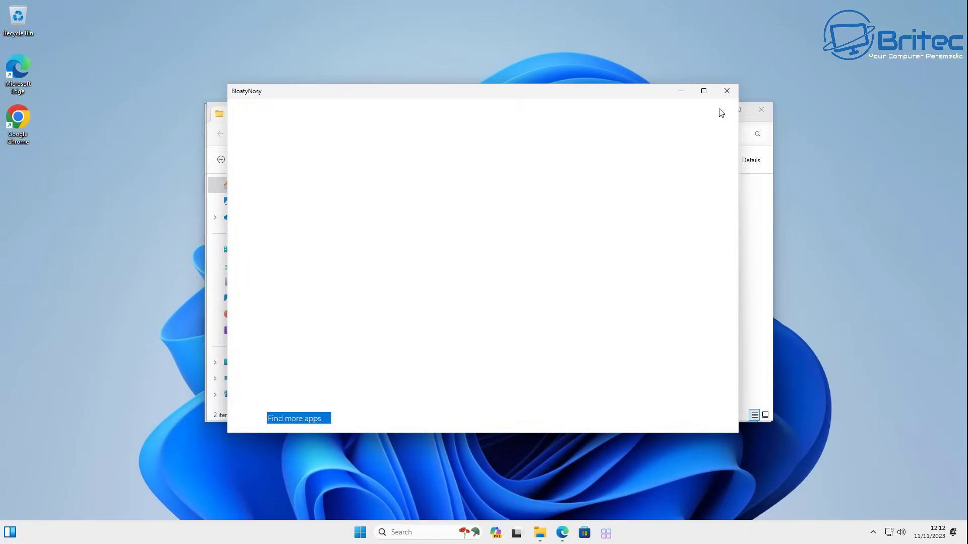
- Open and dismiss BloatyNosy's app settings, then close the Downloads folder window
{"action": "left_click", "coordinate": [726, 118]}
{"action": "left_click", "coordinate": [791, 361]}
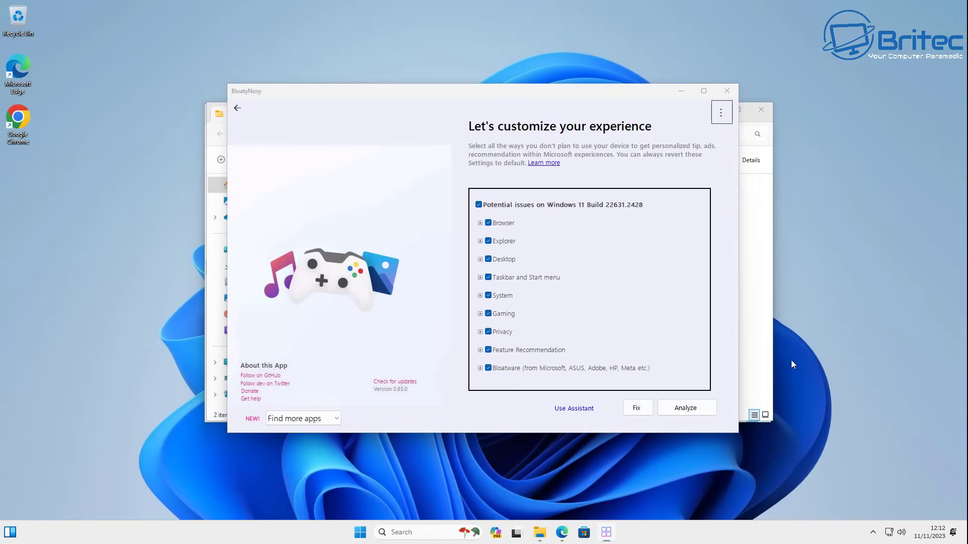
{"action": "left_click", "coordinate": [764, 111]}
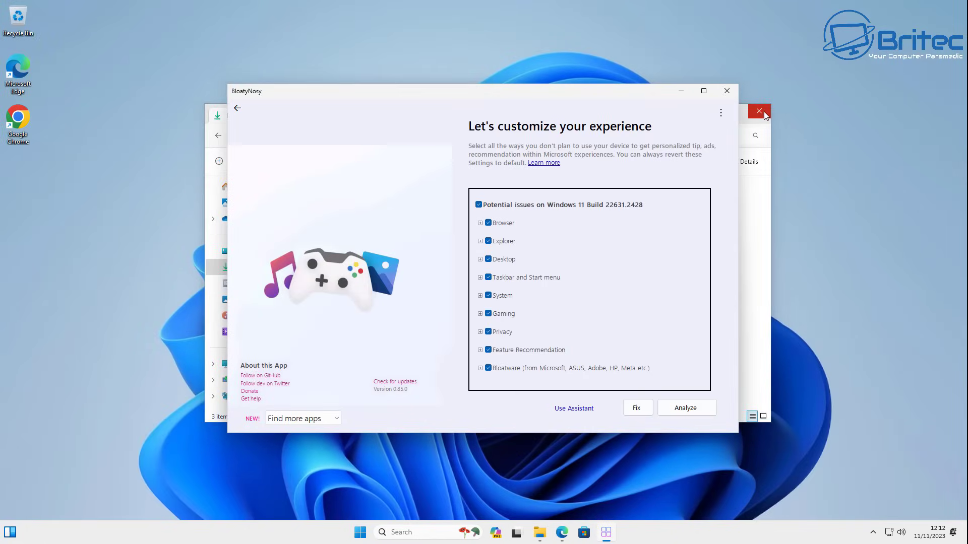
{"action": "left_click", "coordinate": [764, 112]}
{"action": "left_click", "coordinate": [764, 112]}
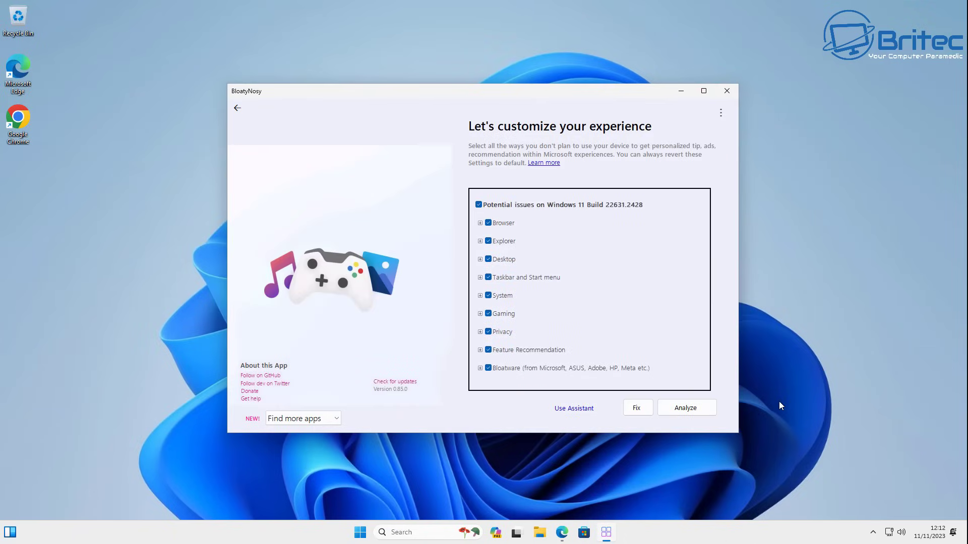
- Glance at the Find more apps list, then expand Browser to show its three HIGH tweaks
{"action": "left_click", "coordinate": [328, 419]}
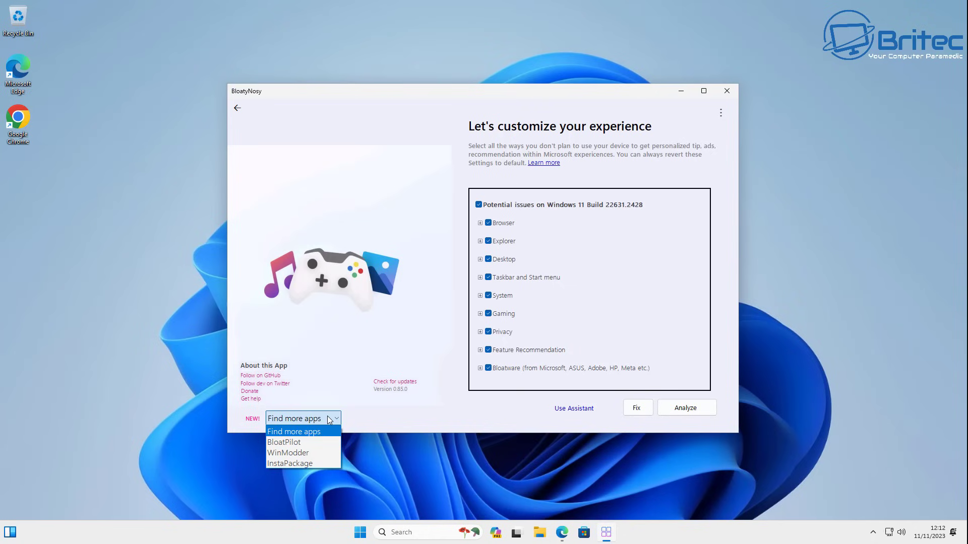
{"action": "left_click", "coordinate": [328, 419]}
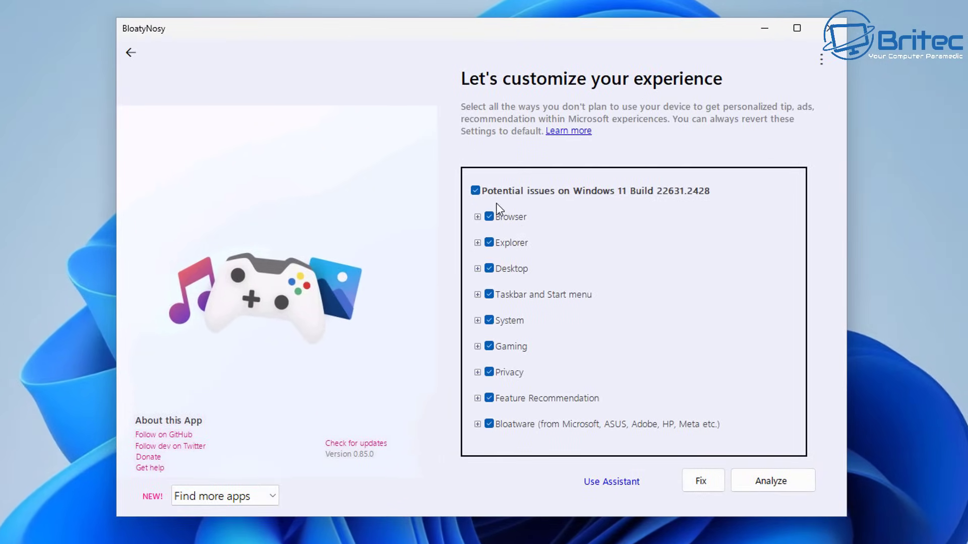
{"action": "left_click", "coordinate": [477, 216]}
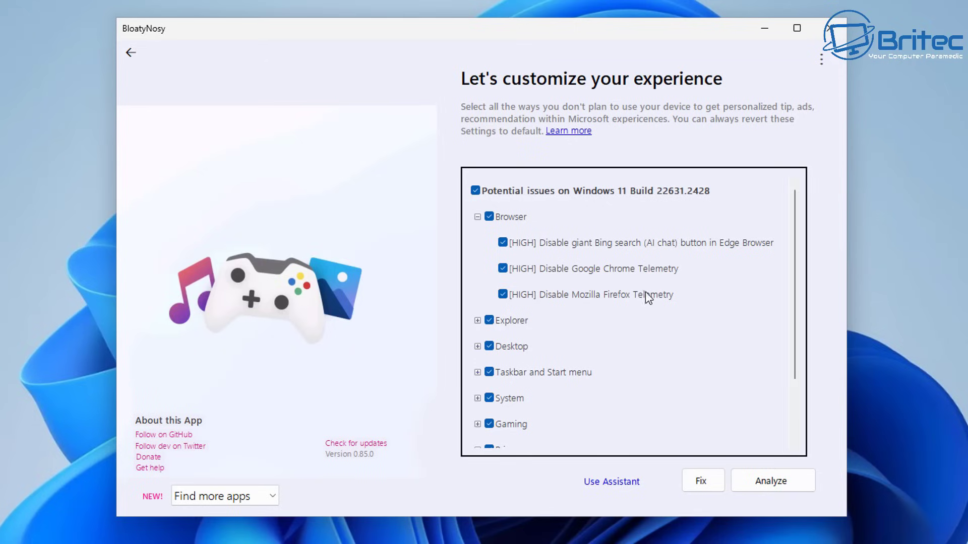
- Expand the Explorer, Desktop, Taskbar and Start menu, System, Gaming and Privacy tweak categories
{"action": "left_click", "coordinate": [478, 320]}
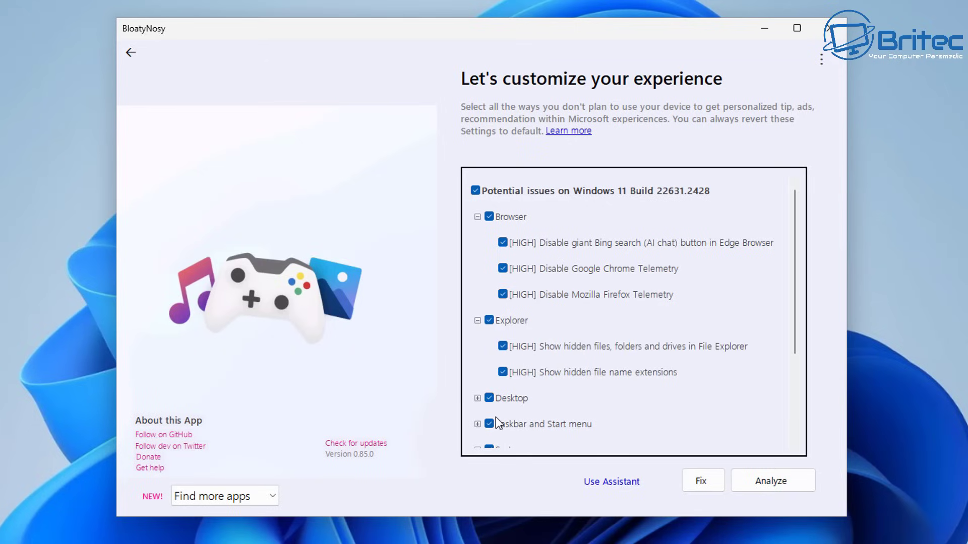
{"action": "scroll", "coordinate": [501, 415], "scroll_direction": "down", "scroll_amount": 3}
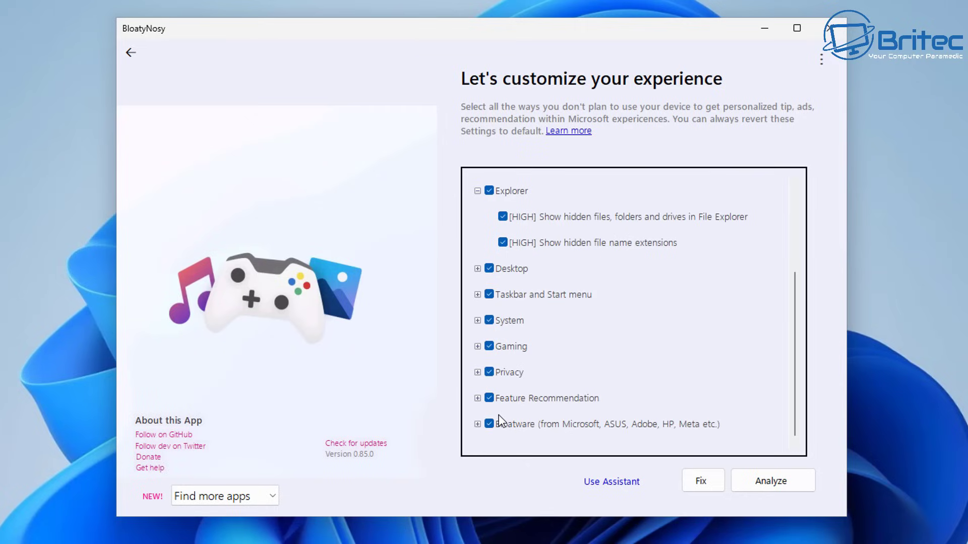
{"action": "left_click", "coordinate": [477, 265]}
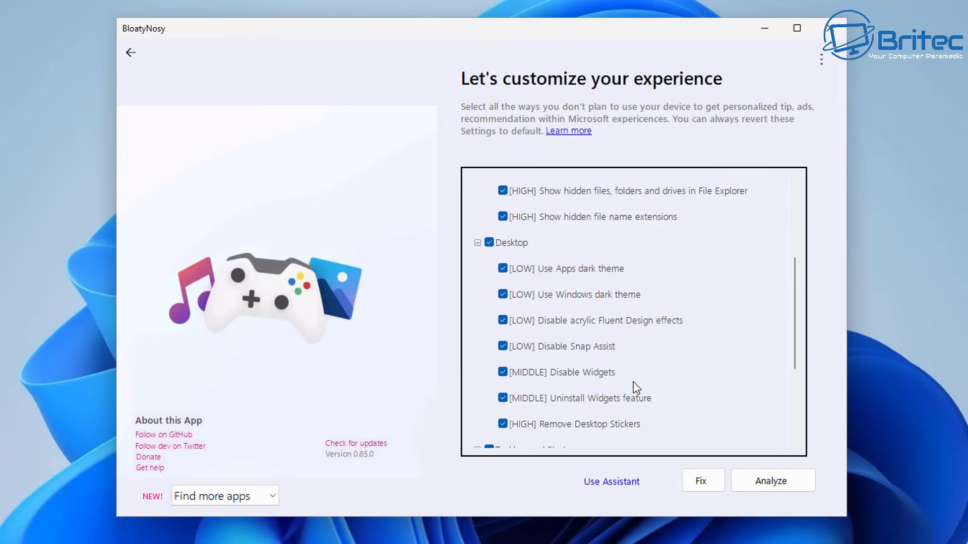
{"action": "scroll", "coordinate": [634, 382], "scroll_direction": "down", "scroll_amount": 3}
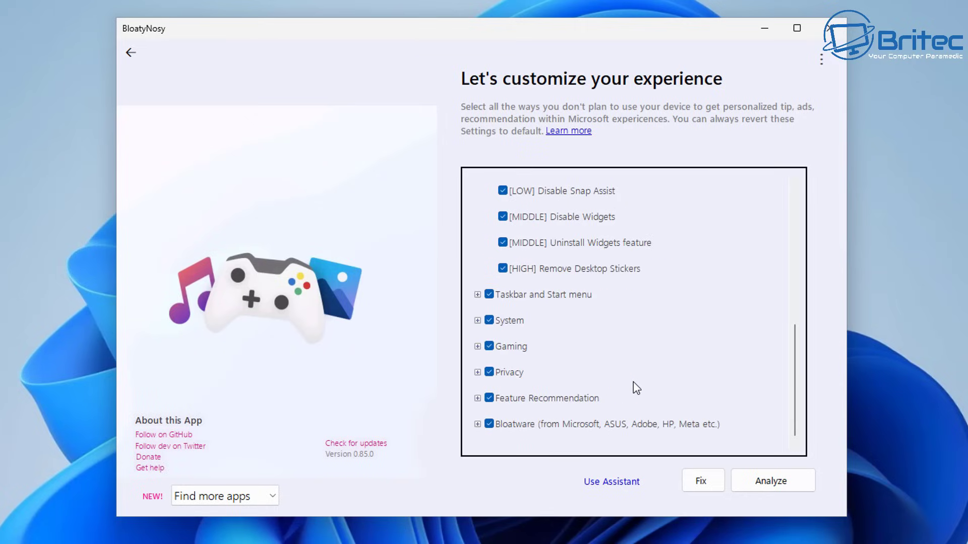
{"action": "left_click", "coordinate": [477, 296]}
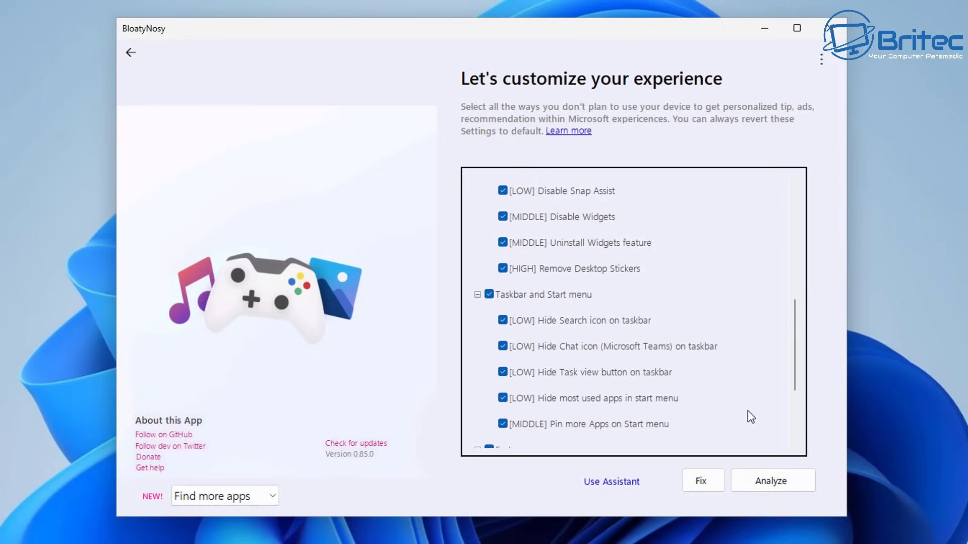
{"action": "scroll", "coordinate": [750, 406], "scroll_direction": "down", "scroll_amount": 2}
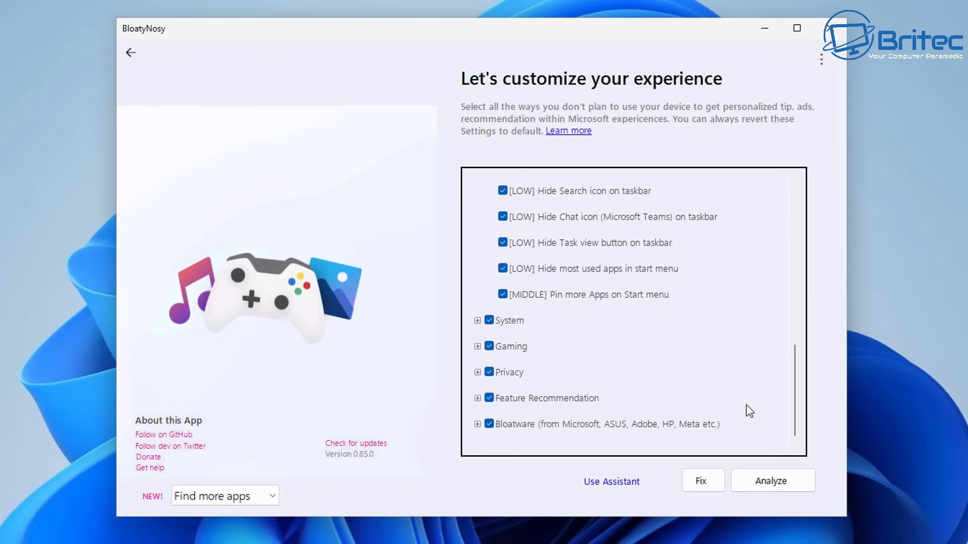
{"action": "left_click", "coordinate": [478, 321]}
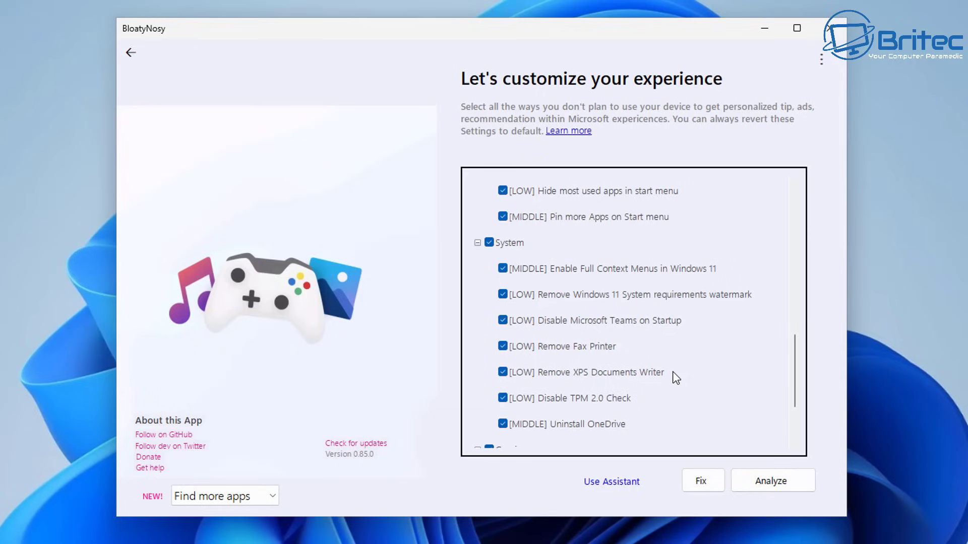
{"action": "scroll", "coordinate": [672, 373], "scroll_direction": "down", "scroll_amount": 2}
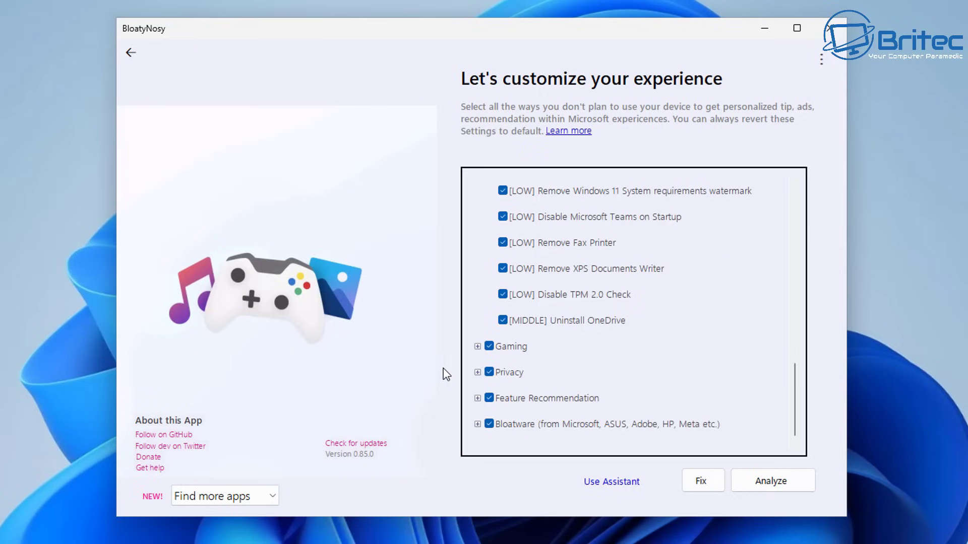
{"action": "left_click", "coordinate": [478, 346]}
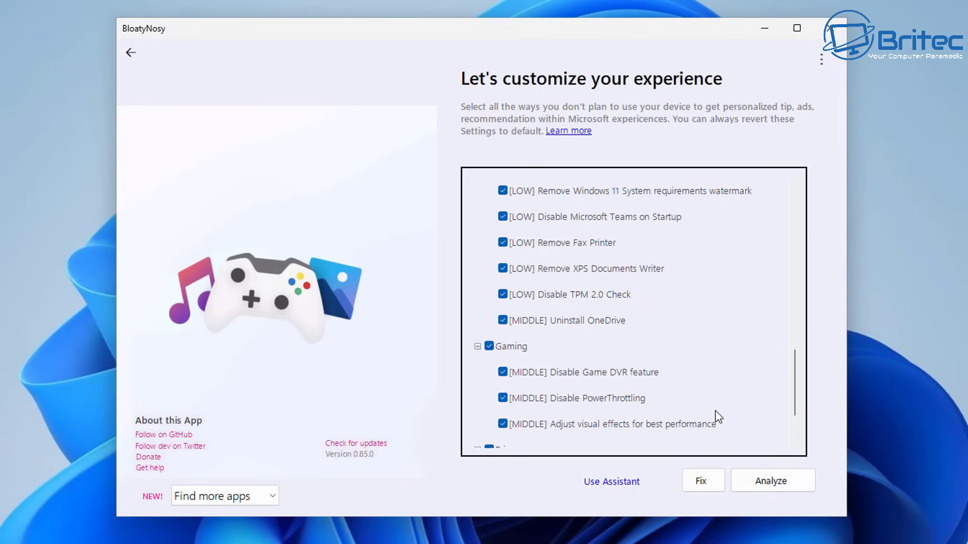
{"action": "scroll", "coordinate": [718, 417], "scroll_direction": "down", "scroll_amount": 2}
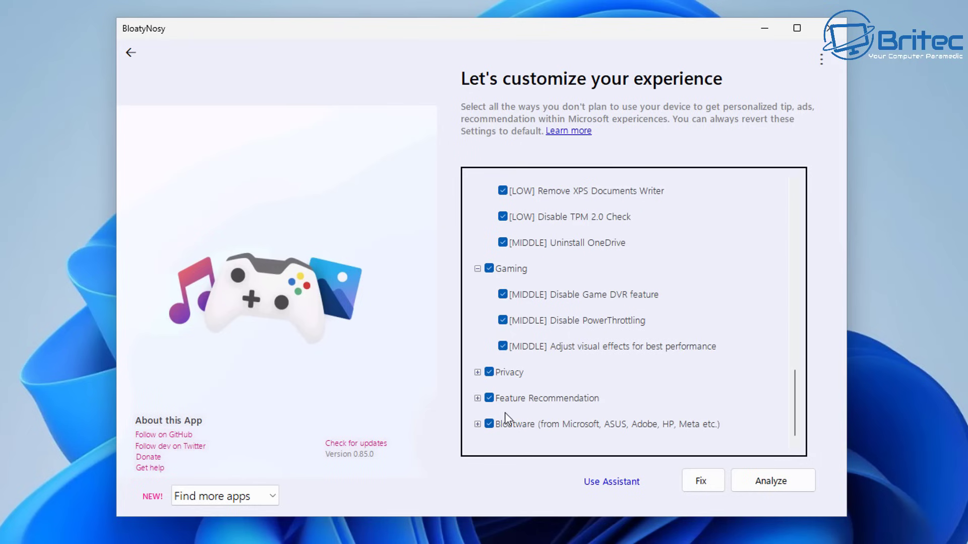
{"action": "left_click", "coordinate": [477, 372]}
{"action": "scroll", "coordinate": [514, 370], "scroll_direction": "down", "scroll_amount": 4}
- Analyze the system (38 features flagged), then apply all selected fixes and confirm
{"action": "left_click", "coordinate": [770, 481]}
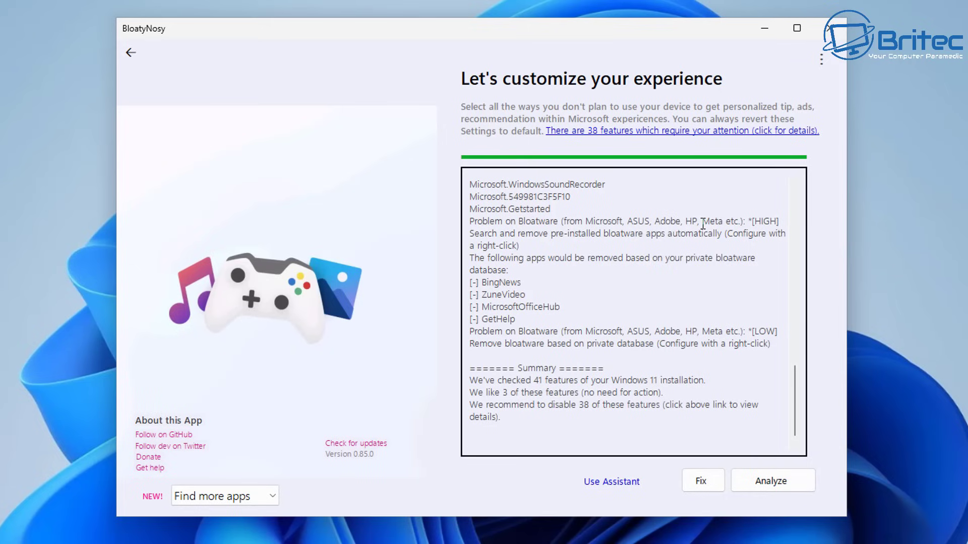
{"action": "left_click", "coordinate": [704, 482]}
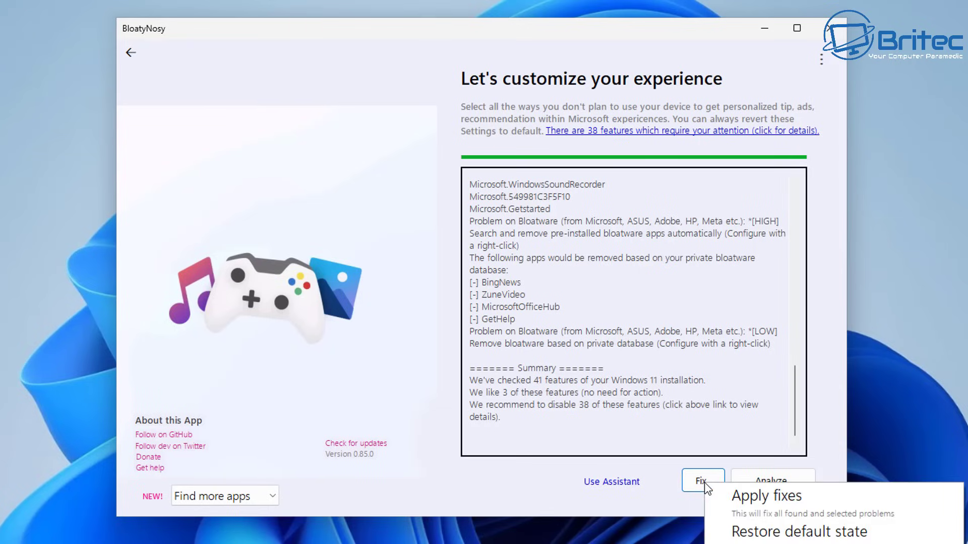
{"action": "left_click", "coordinate": [775, 498]}
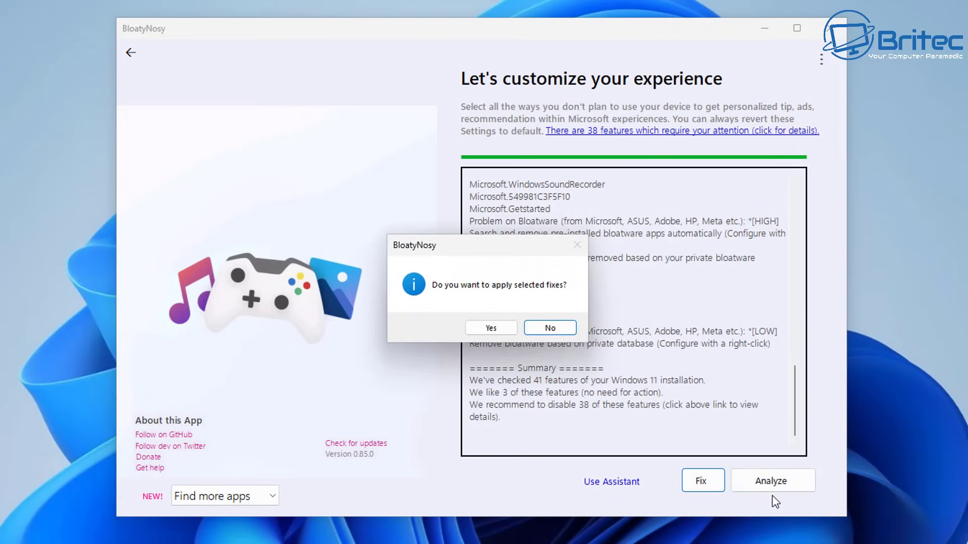
{"action": "left_click", "coordinate": [495, 327]}
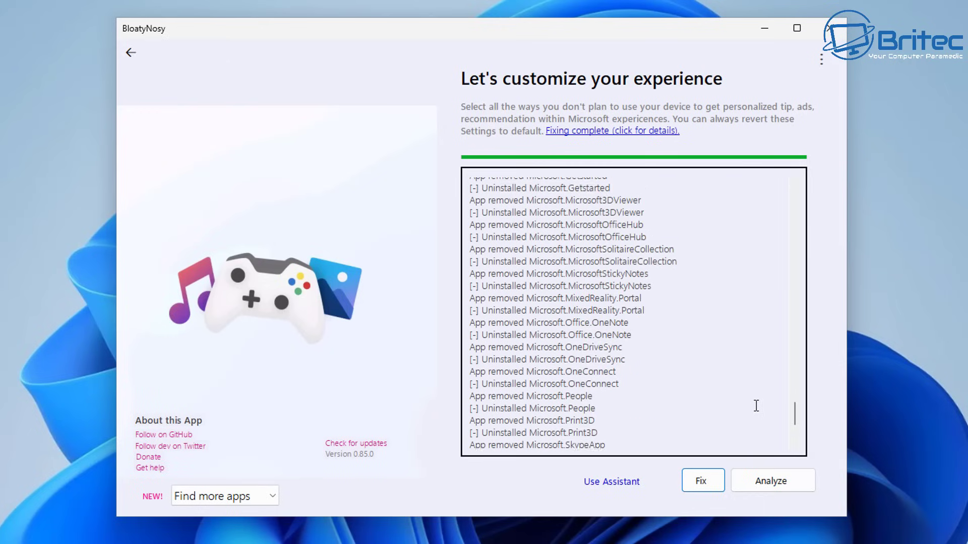
- Scroll through the completed fix log to verify removed apps and disabled telemetry settings
{"action": "scroll", "coordinate": [756, 406], "scroll_direction": "up", "scroll_amount": 15}
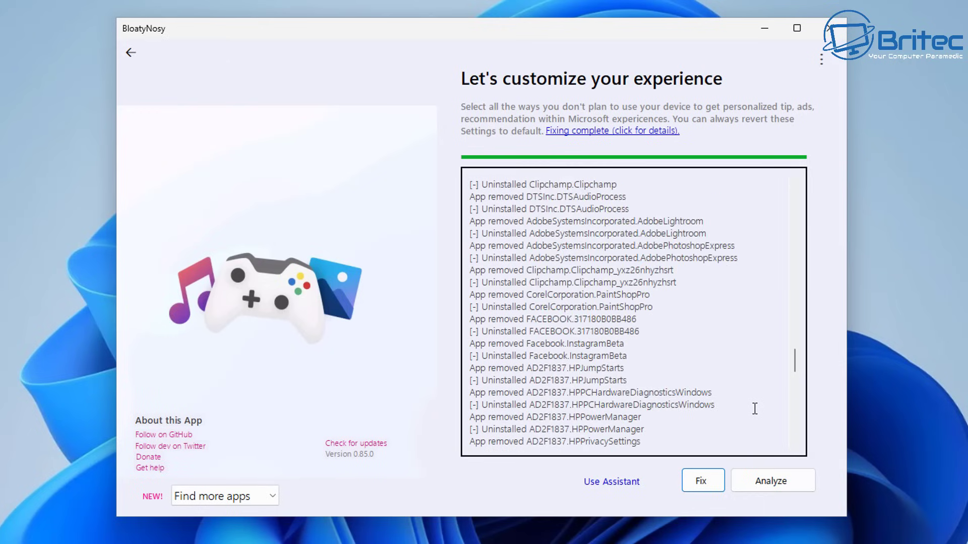
{"action": "scroll", "coordinate": [755, 409], "scroll_direction": "up", "scroll_amount": 12}
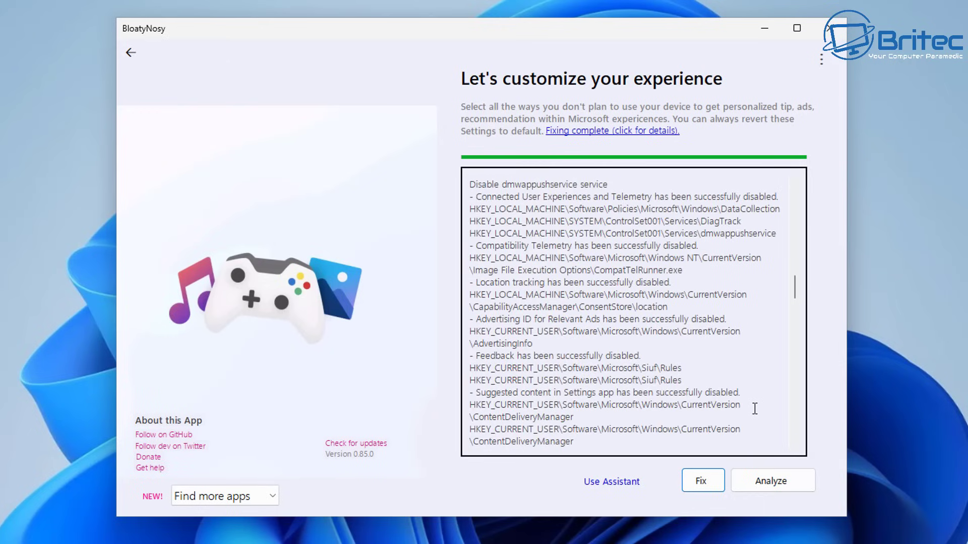
{"action": "scroll", "coordinate": [755, 409], "scroll_direction": "up", "scroll_amount": 15}
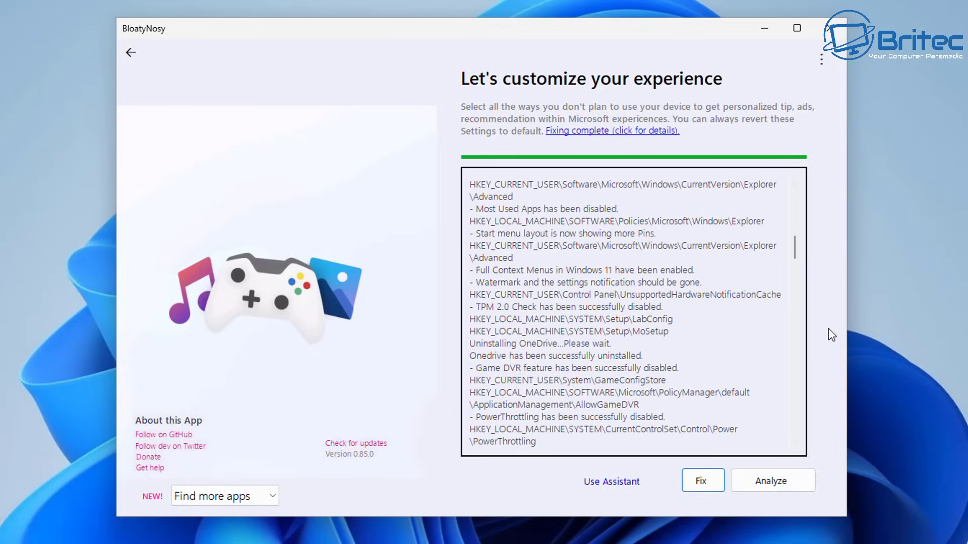
{"action": "left_click_drag", "start_coordinate": [795, 238], "coordinate": [800, 486]}
{"action": "scroll", "coordinate": [793, 277], "scroll_direction": "down", "scroll_amount": 8}
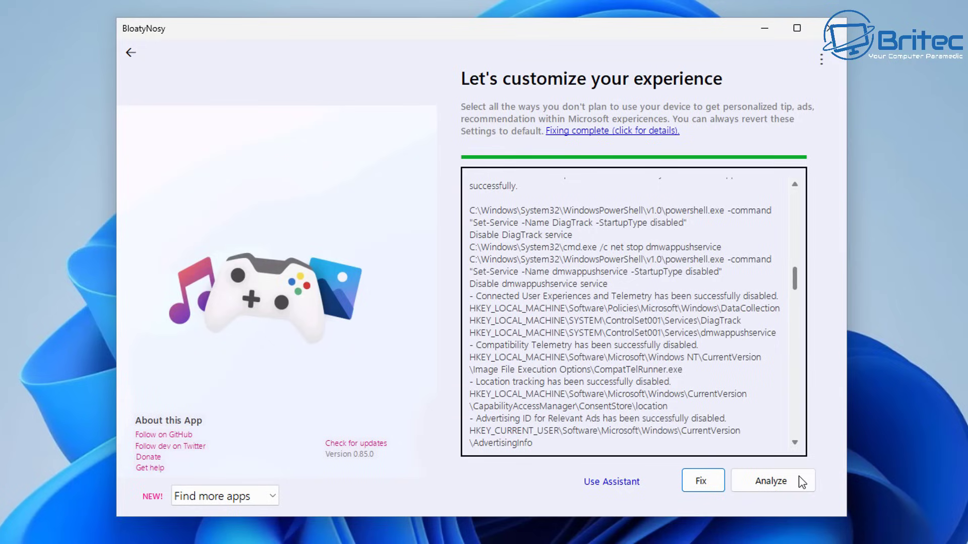
{"action": "left_click_drag", "start_coordinate": [798, 285], "coordinate": [798, 426]}
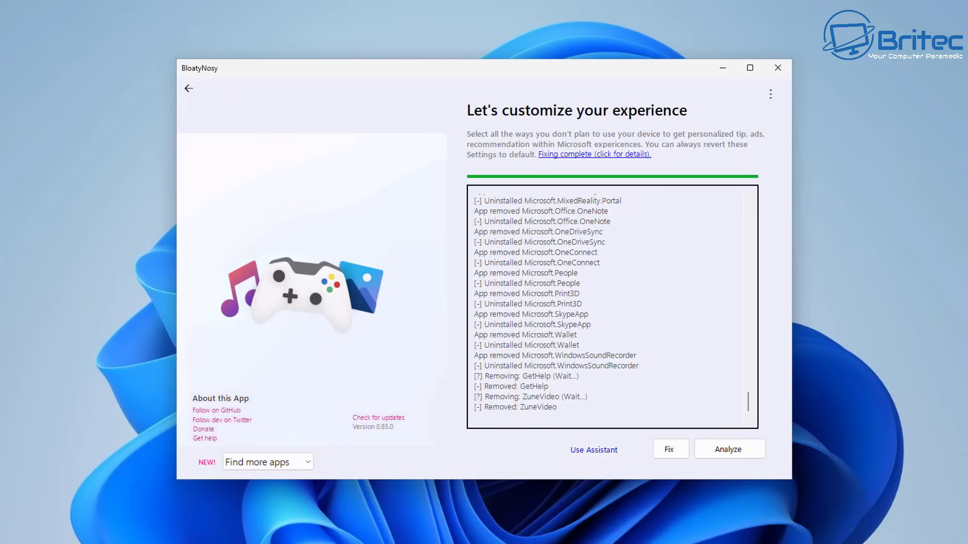
- Choose Just-Debloat in the App-Settings profile dropdown and load it
{"action": "left_click", "coordinate": [771, 96]}
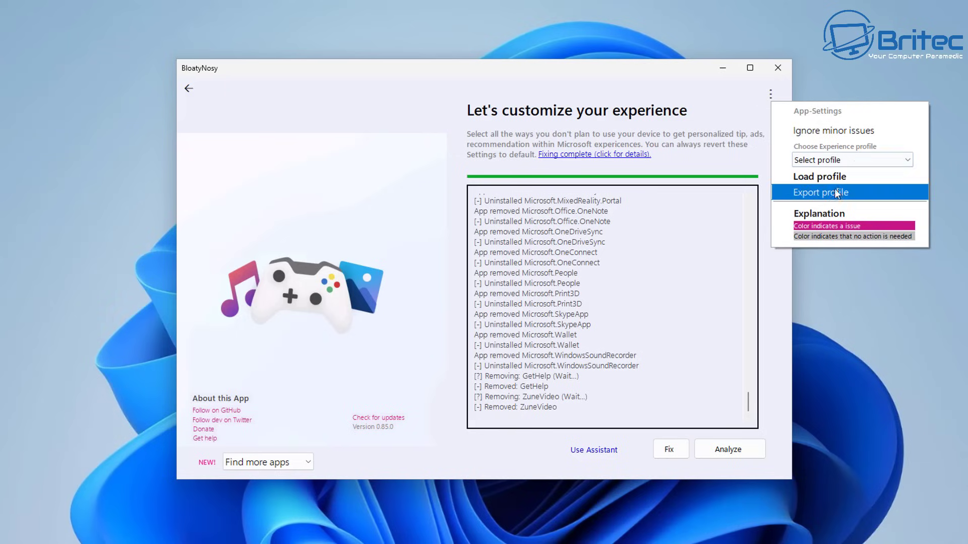
{"action": "left_click", "coordinate": [863, 160]}
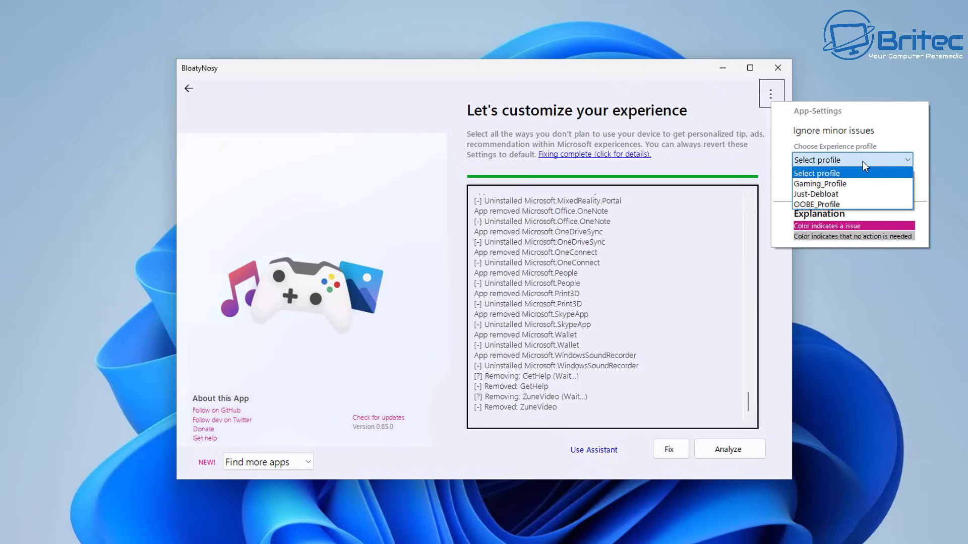
{"action": "left_click", "coordinate": [845, 194]}
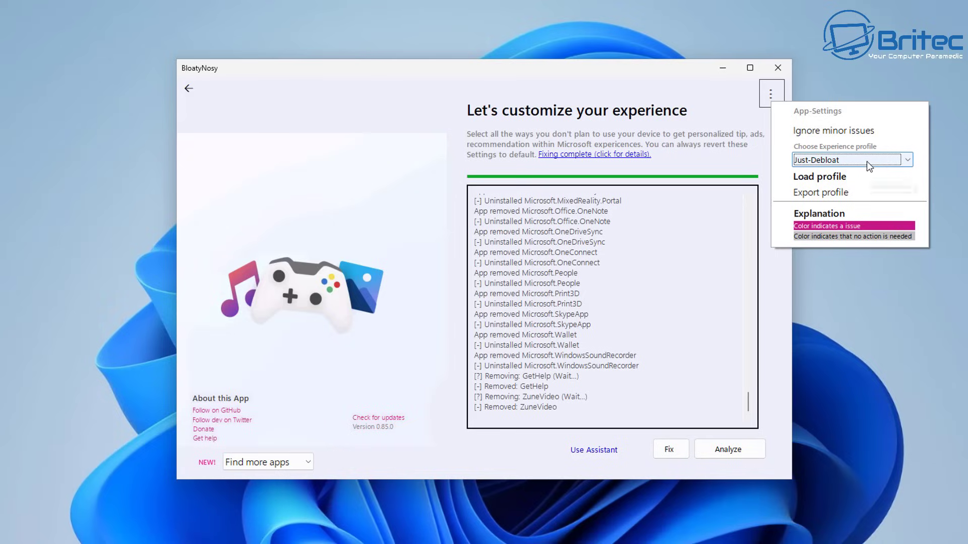
{"action": "left_click", "coordinate": [827, 177]}
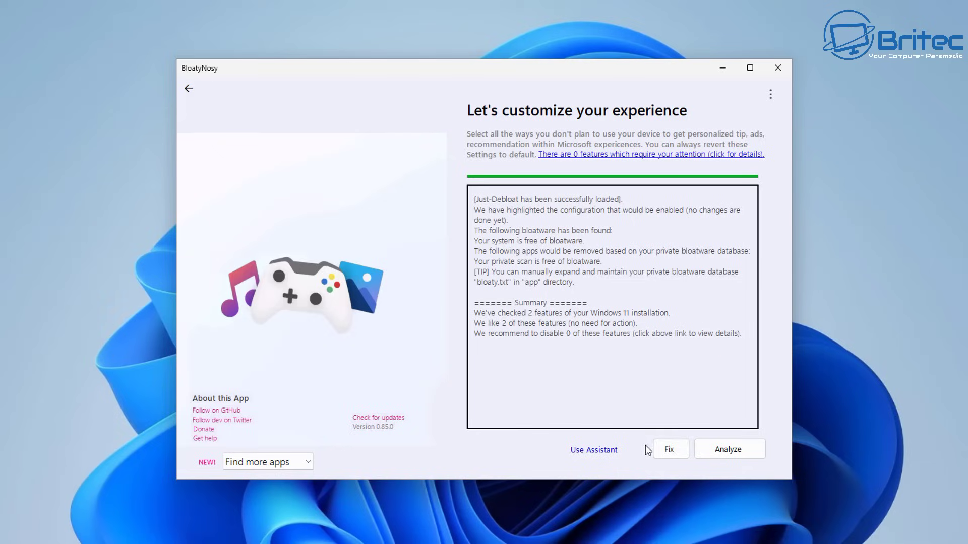
- Apply the Just-Debloat profile's fixes and confirm with Yes
{"action": "left_click", "coordinate": [664, 450]}
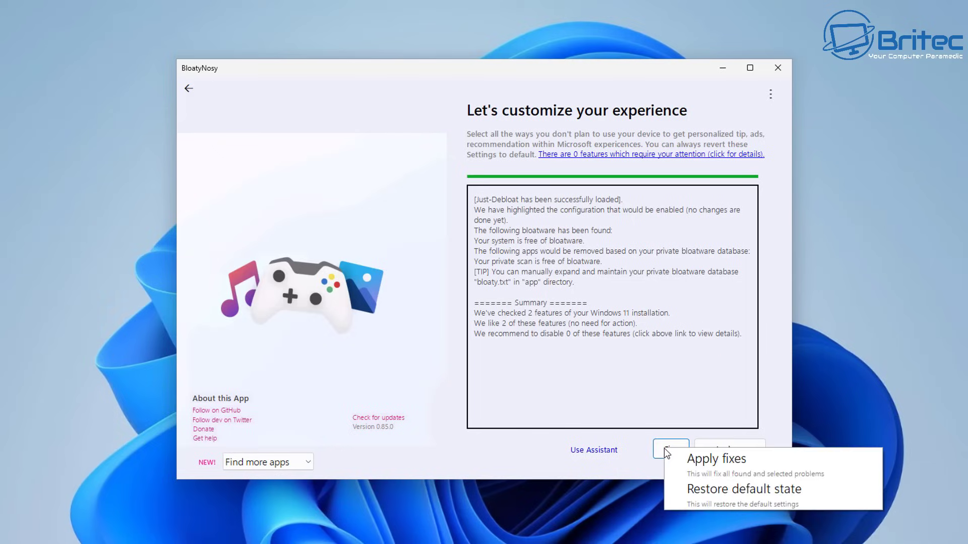
{"action": "left_click", "coordinate": [708, 469]}
{"action": "left_click", "coordinate": [493, 318]}
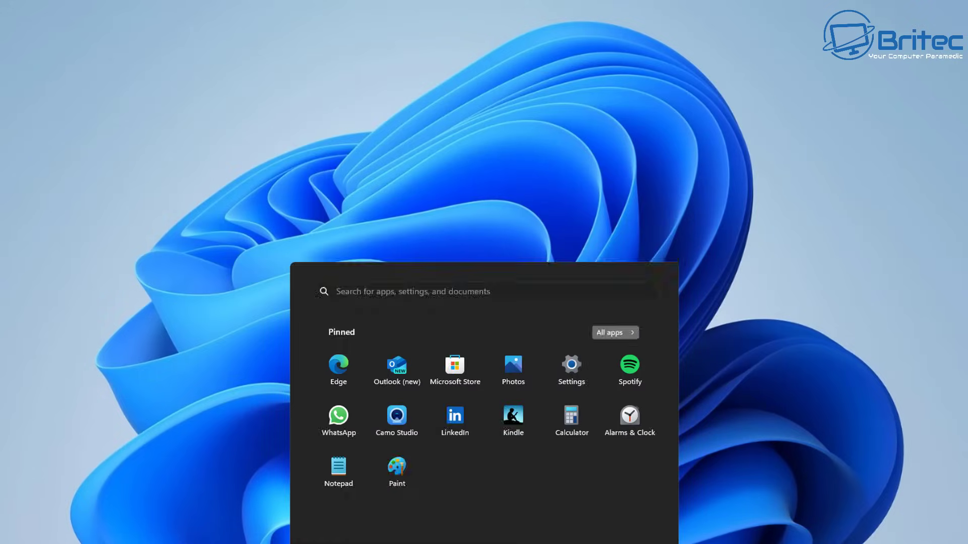
- Restart Windows from the Start menu's power options
{"action": "left_click", "coordinate": [644, 542]}
{"action": "left_click", "coordinate": [642, 537]}
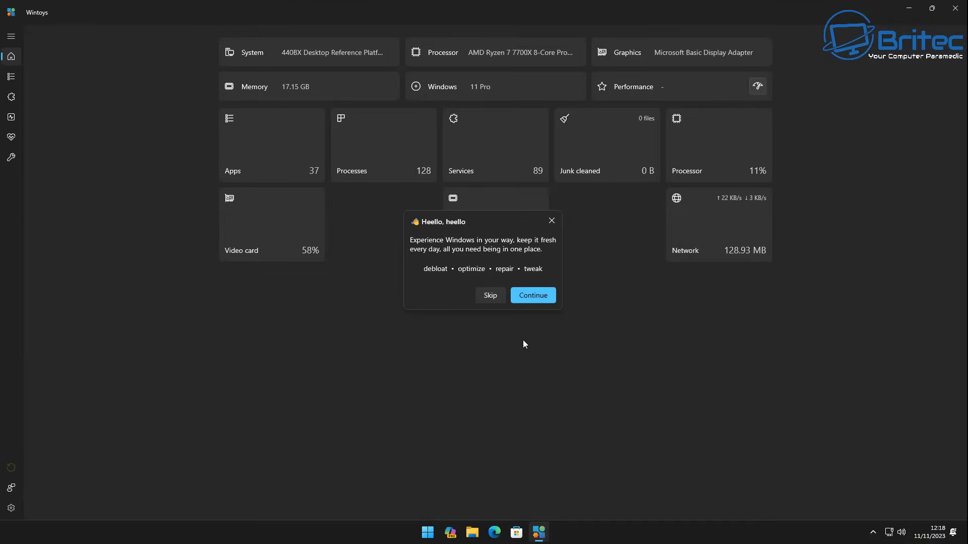
- Dismiss the Wintoys welcome message and uninstall Your Phone from the Apps list
{"action": "left_click", "coordinate": [510, 326]}
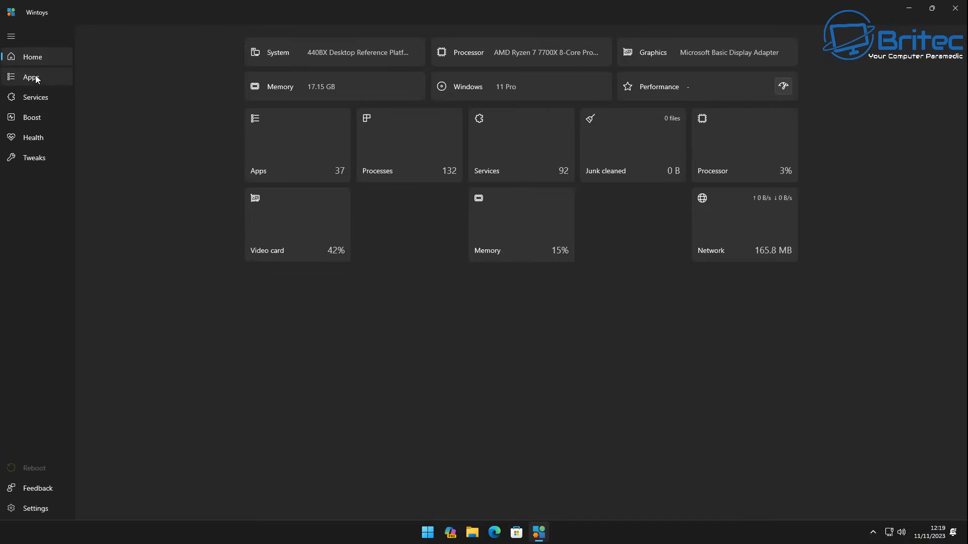
{"action": "left_click", "coordinate": [32, 76]}
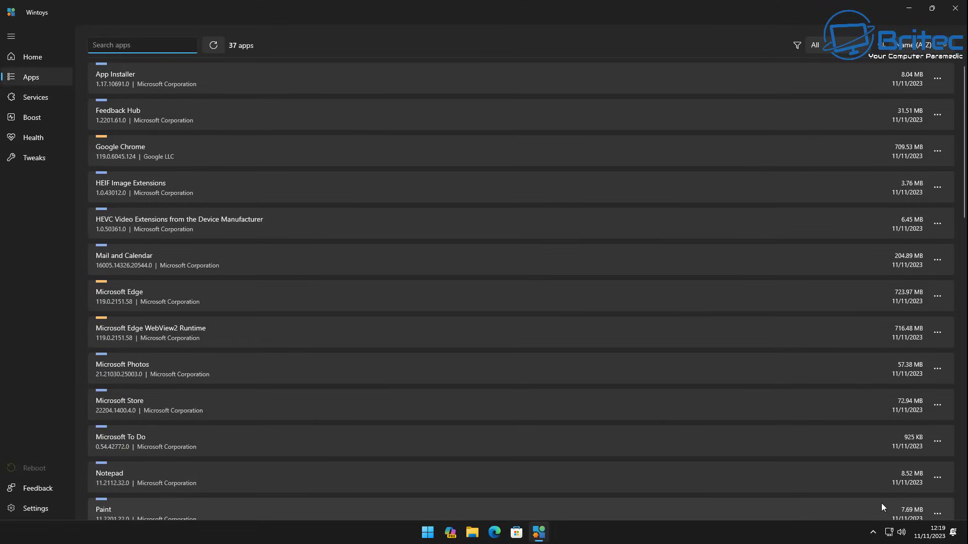
{"action": "scroll", "coordinate": [850, 460], "scroll_direction": "down", "scroll_amount": 15}
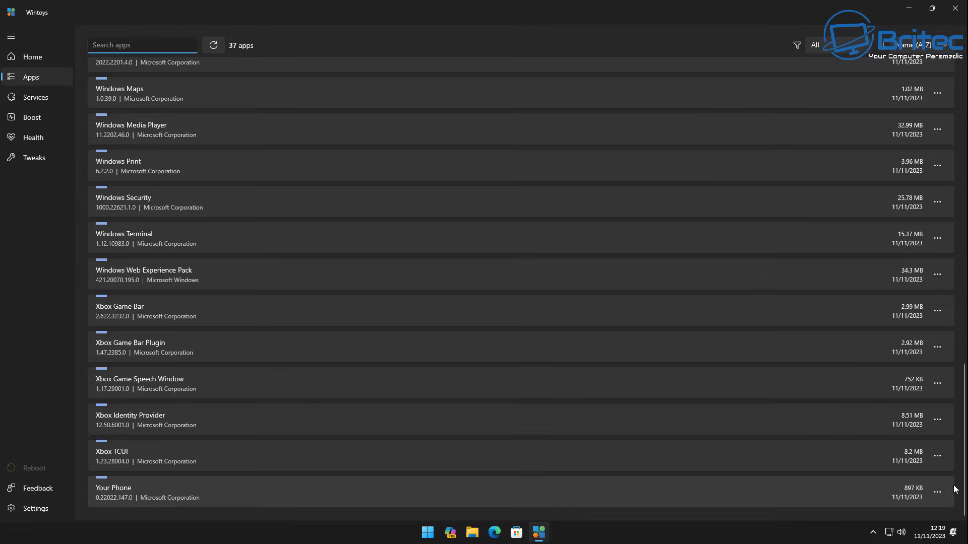
{"action": "left_click", "coordinate": [936, 492]}
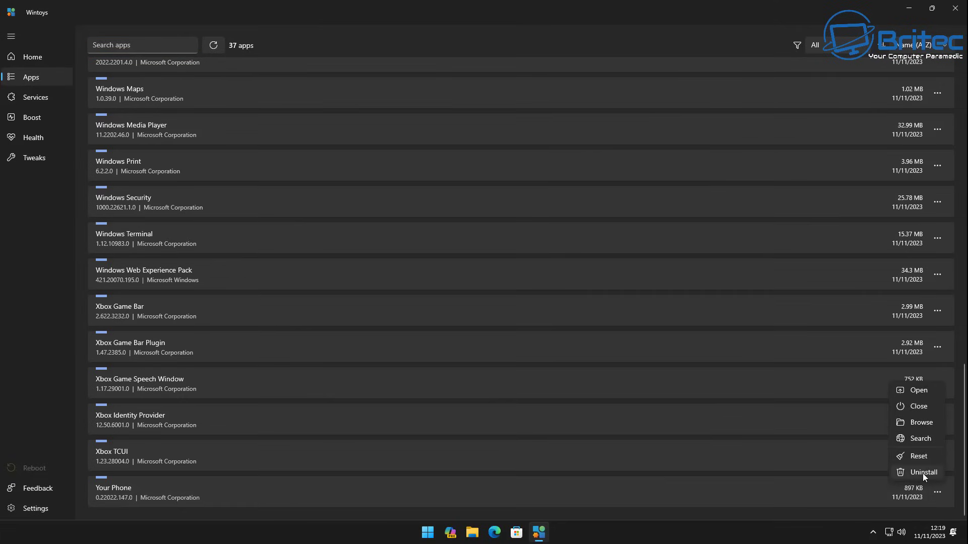
{"action": "left_click", "coordinate": [923, 473]}
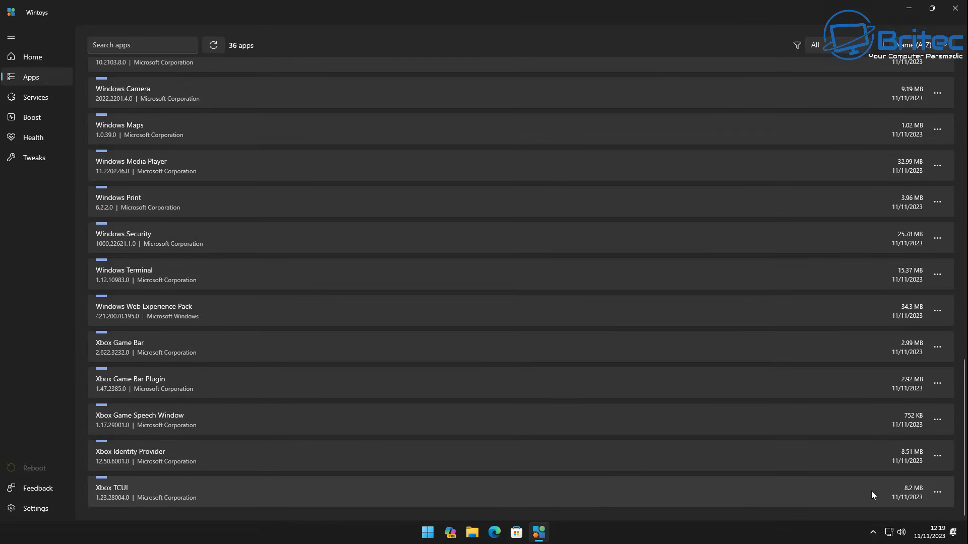
- Uninstall Xbox TCUI, Xbox Identity Provider, Xbox Game Speech Window, Game Bar Plugin and Xbox Game Bar
{"action": "left_click", "coordinate": [937, 491]}
{"action": "left_click", "coordinate": [920, 471]}
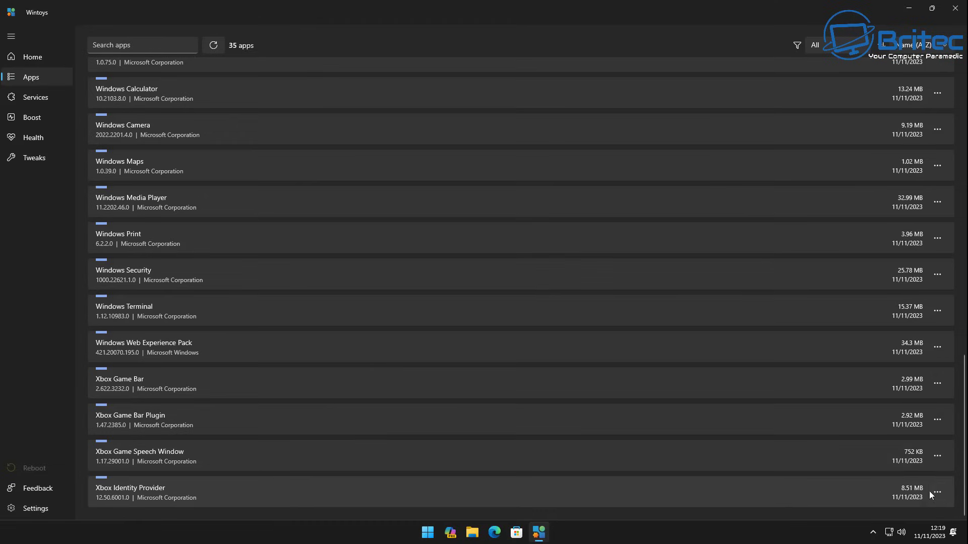
{"action": "left_click", "coordinate": [936, 489]}
{"action": "left_click", "coordinate": [930, 471]}
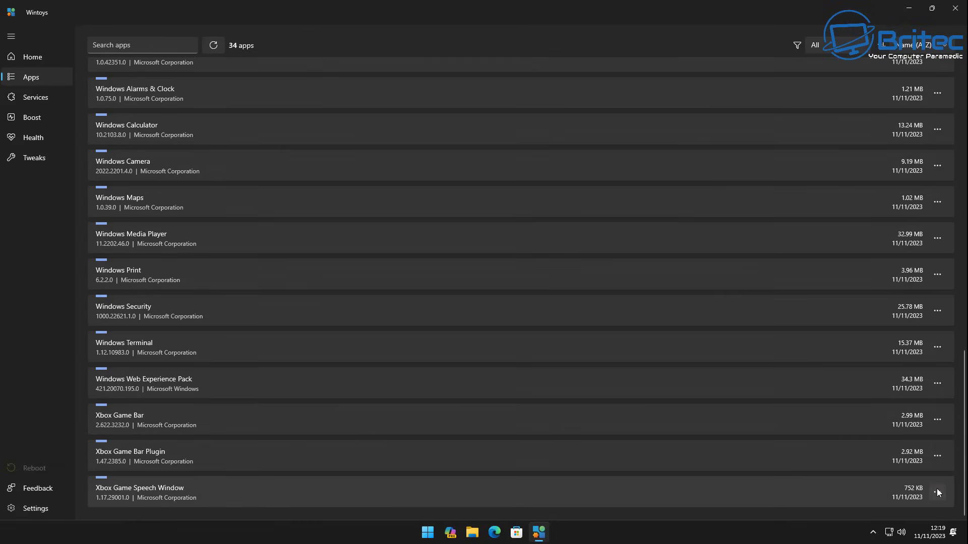
{"action": "left_click", "coordinate": [937, 491]}
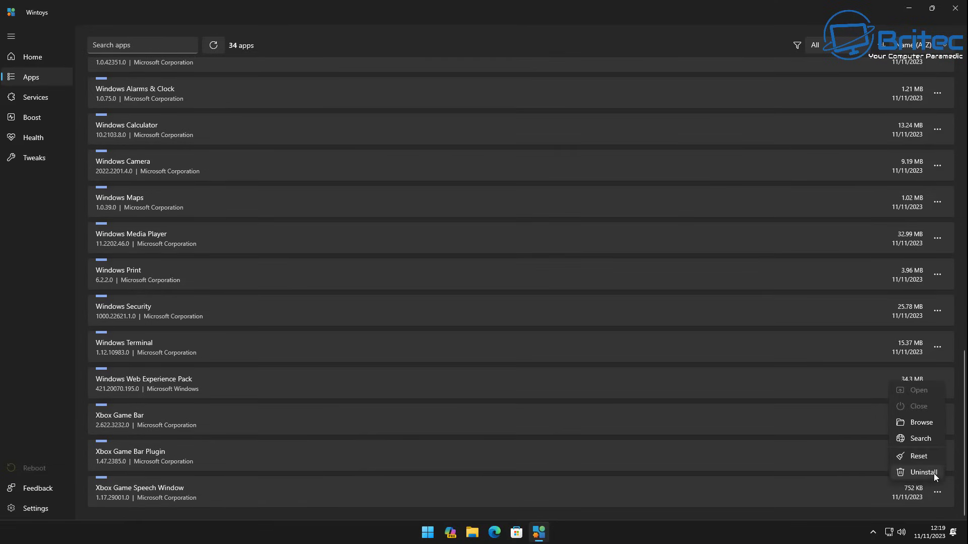
{"action": "left_click", "coordinate": [934, 473]}
{"action": "left_click", "coordinate": [937, 489]}
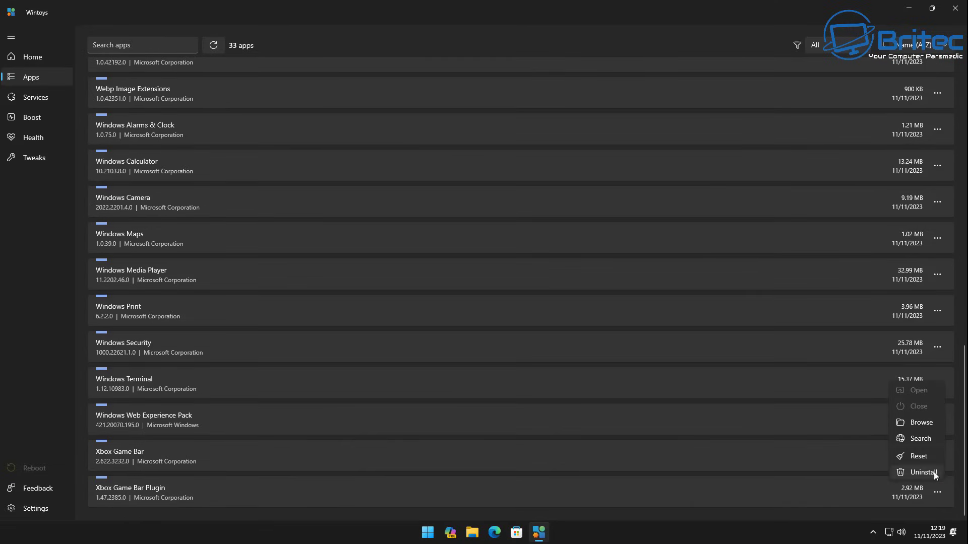
{"action": "left_click", "coordinate": [934, 472]}
{"action": "left_click", "coordinate": [937, 490]}
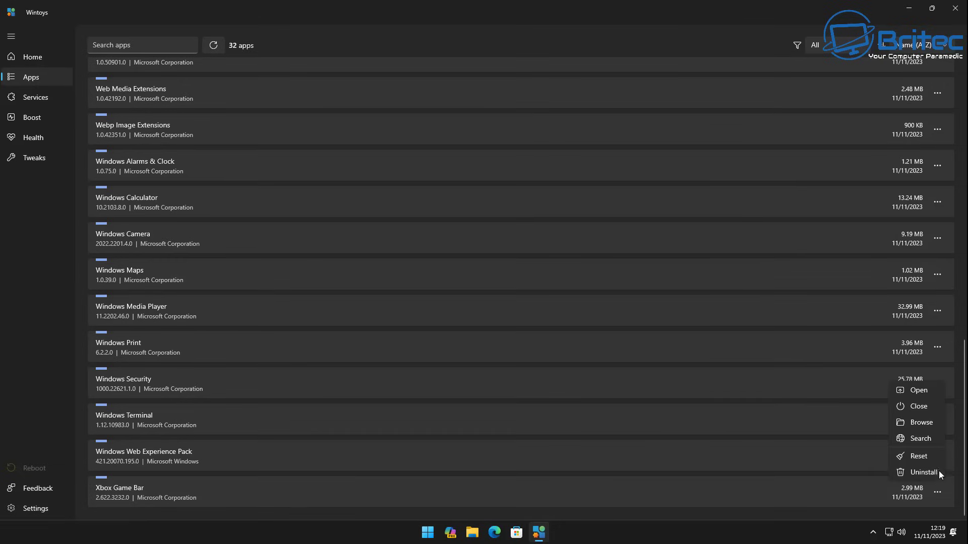
{"action": "left_click", "coordinate": [939, 471]}
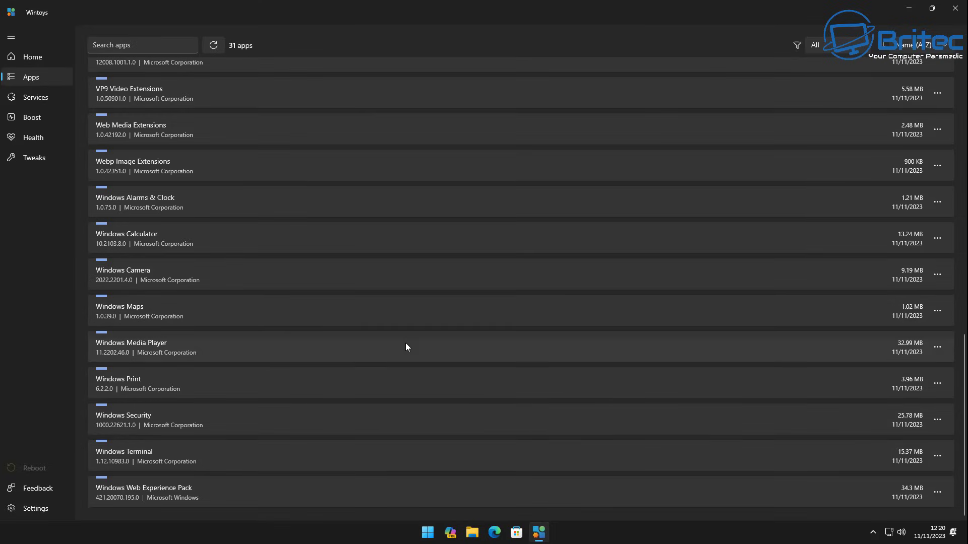
- Uninstall Windows Media Player and Windows Camera
{"action": "left_click", "coordinate": [937, 346]}
{"action": "left_click", "coordinate": [912, 448]}
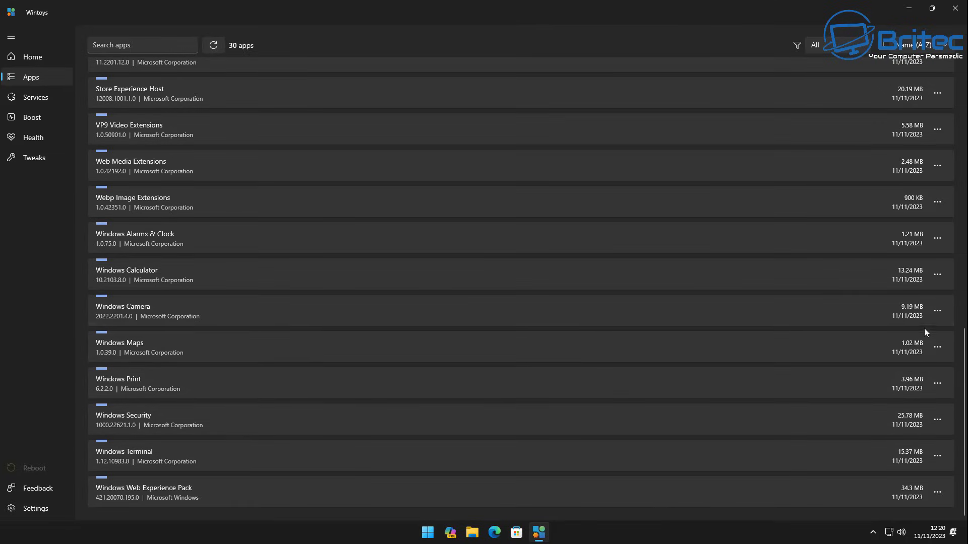
{"action": "left_click", "coordinate": [934, 310]}
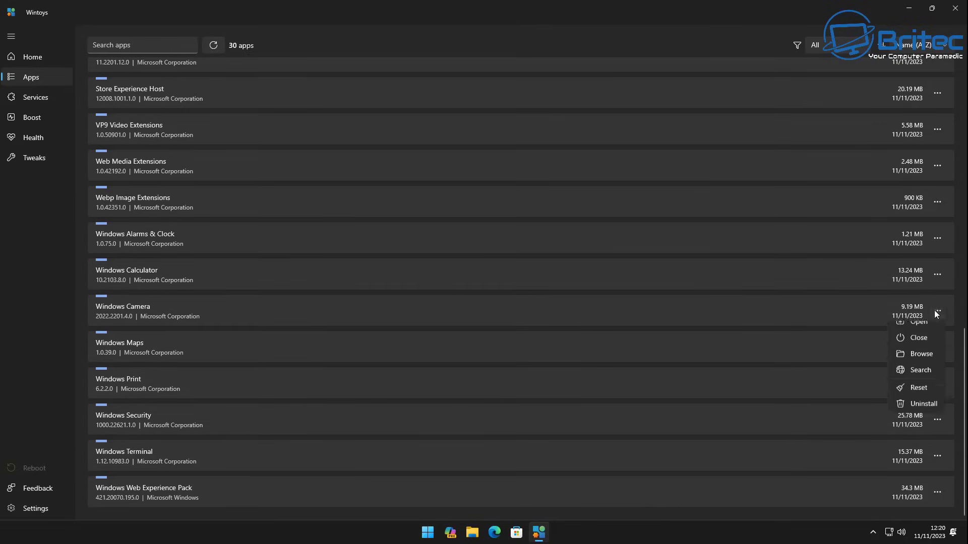
{"action": "left_click", "coordinate": [917, 412]}
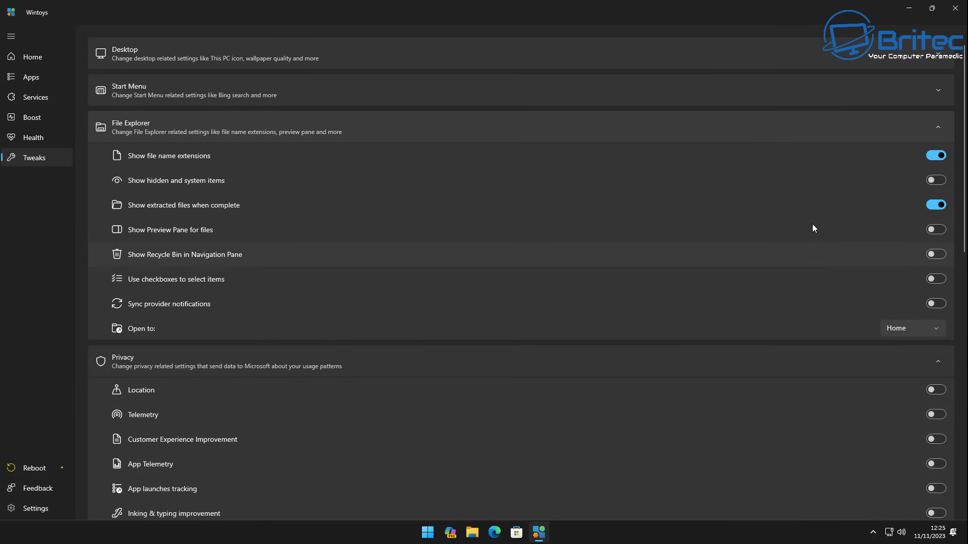
- Expand the Start Menu and Desktop tweak sections, scroll through them, then reboot to apply
{"action": "left_click", "coordinate": [784, 94]}
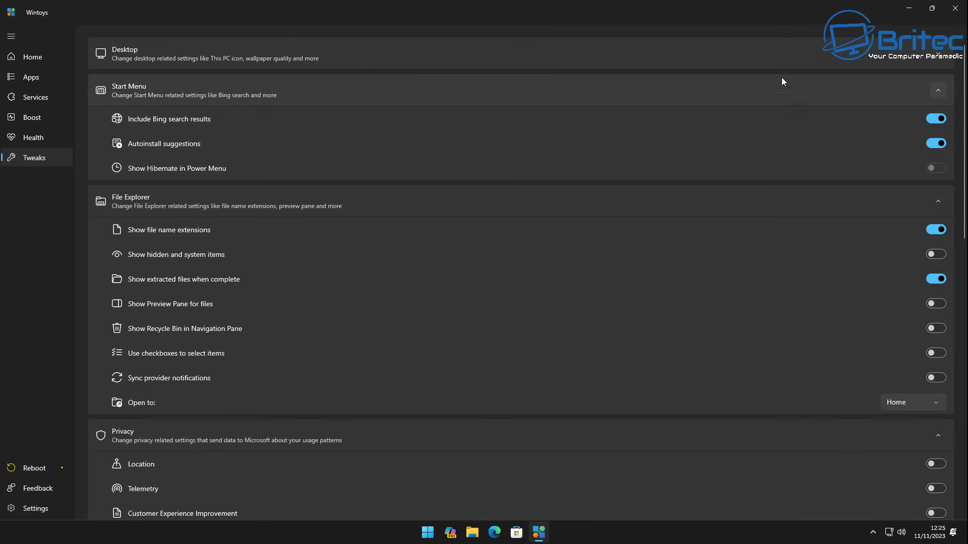
{"action": "left_click", "coordinate": [775, 53]}
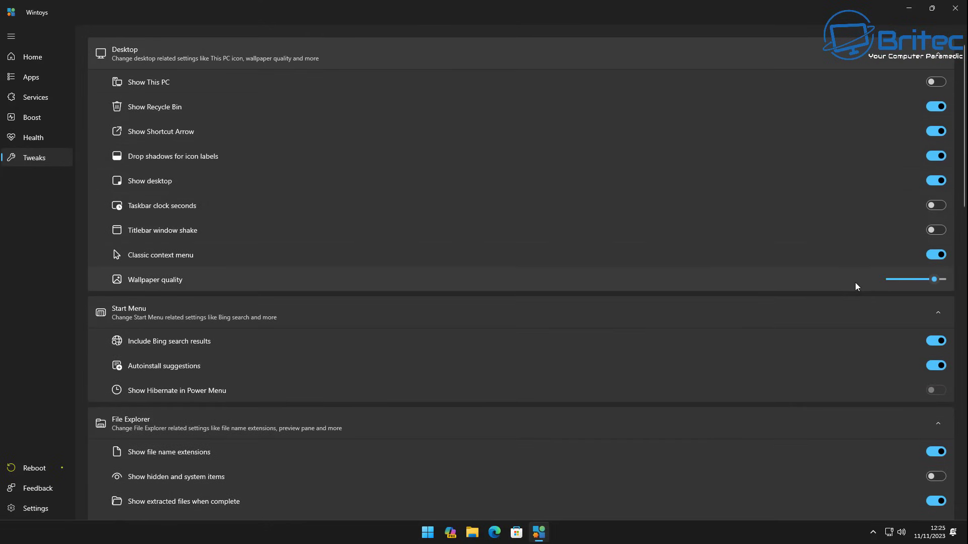
{"action": "scroll", "coordinate": [852, 283], "scroll_direction": "down", "scroll_amount": 12}
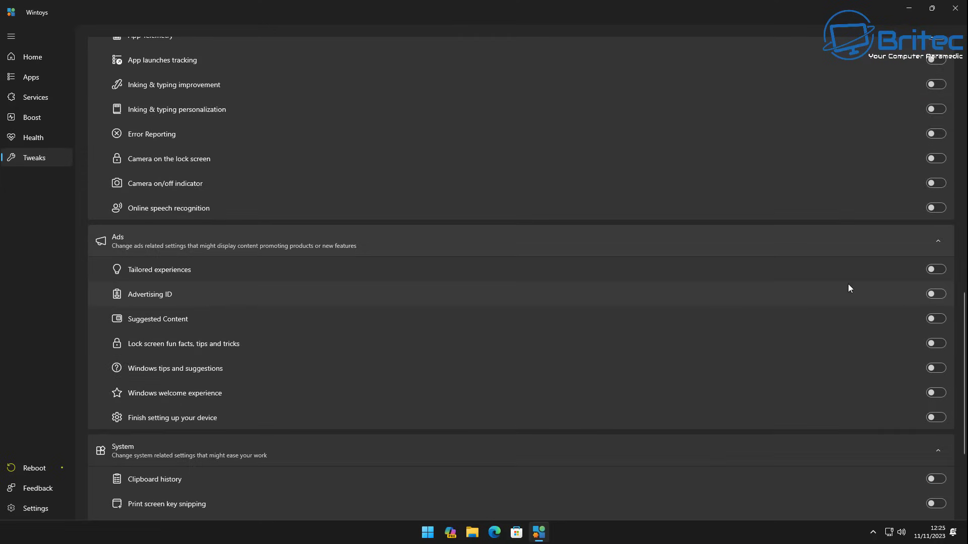
{"action": "scroll", "coordinate": [849, 288], "scroll_direction": "down", "scroll_amount": 4}
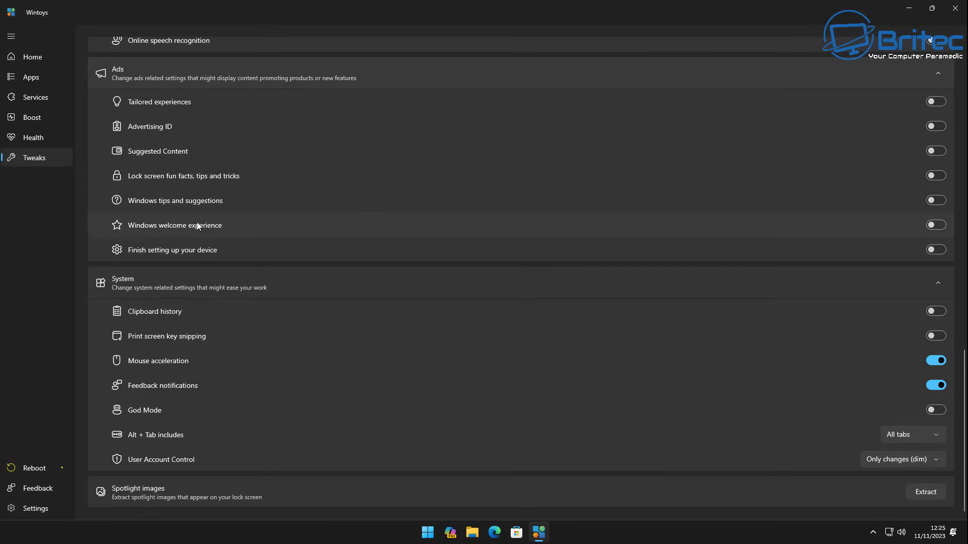
{"action": "left_click", "coordinate": [29, 466]}
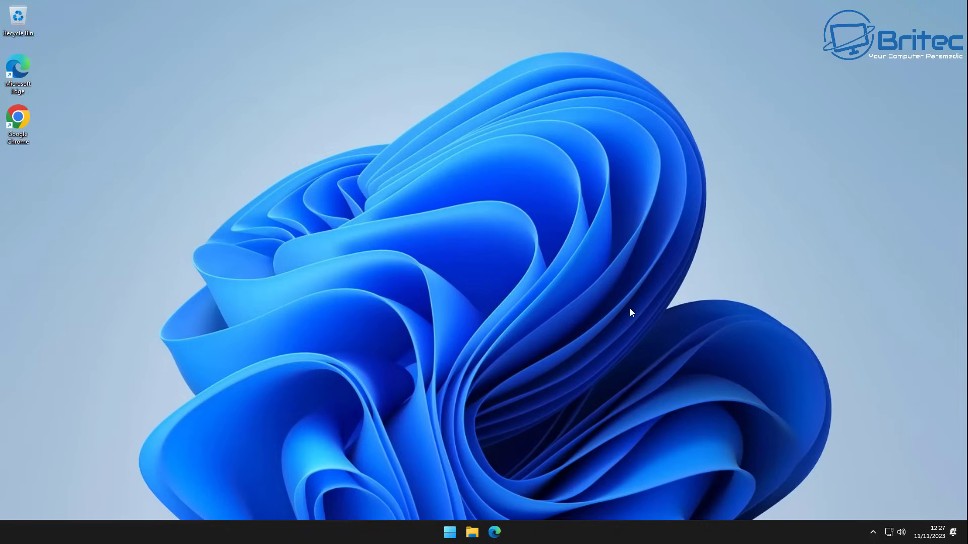
{"action": "right_click", "coordinate": [449, 532]}
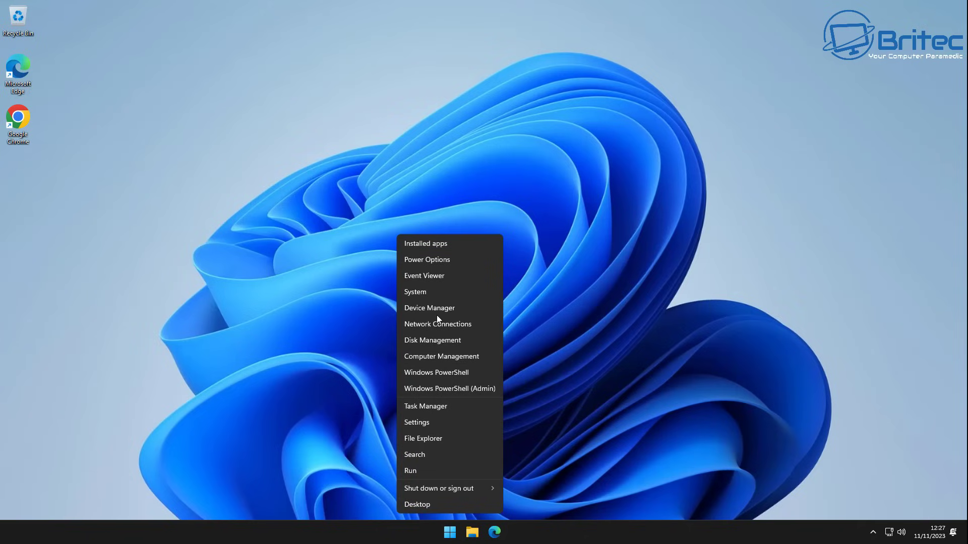
{"action": "left_click", "coordinate": [424, 406]}
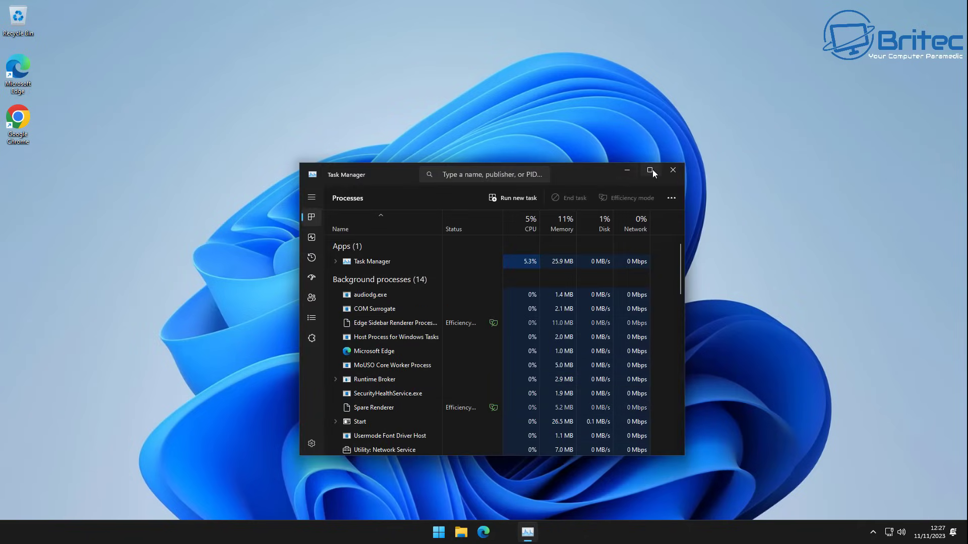
{"action": "left_click", "coordinate": [651, 170]}
{"action": "left_click", "coordinate": [11, 72]}
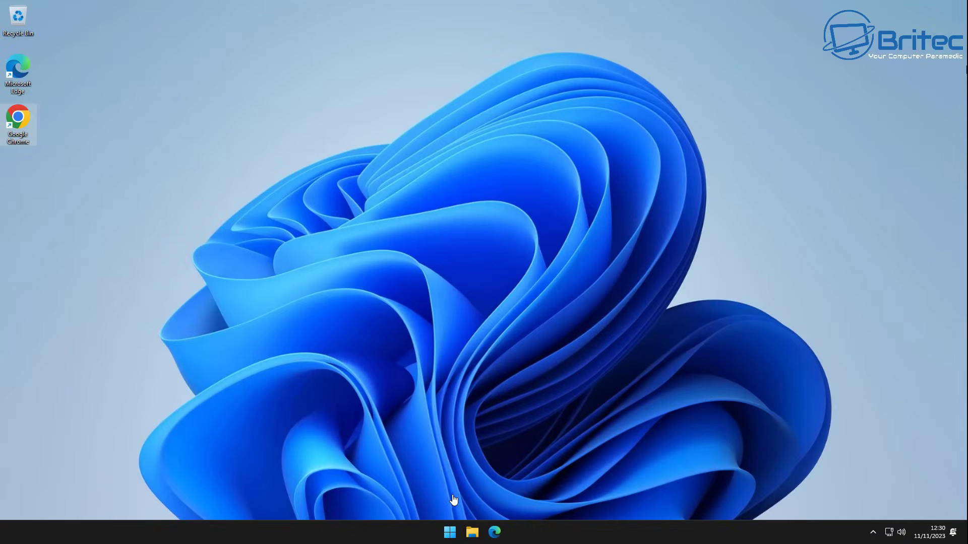
- Run the christitus.com/win command in an admin PowerShell to install Chocolatey and start WinUtil
{"action": "right_click", "coordinate": [450, 532]}
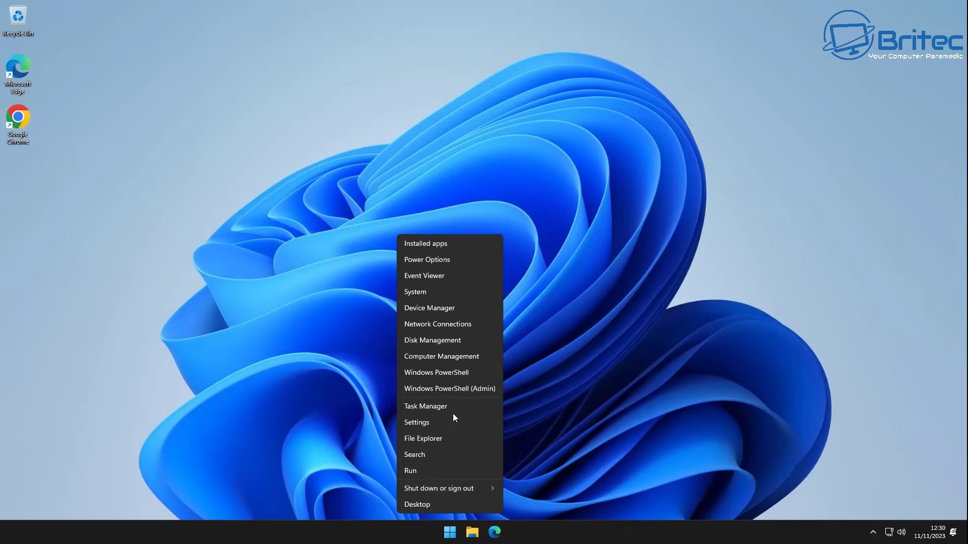
{"action": "left_click", "coordinate": [455, 387]}
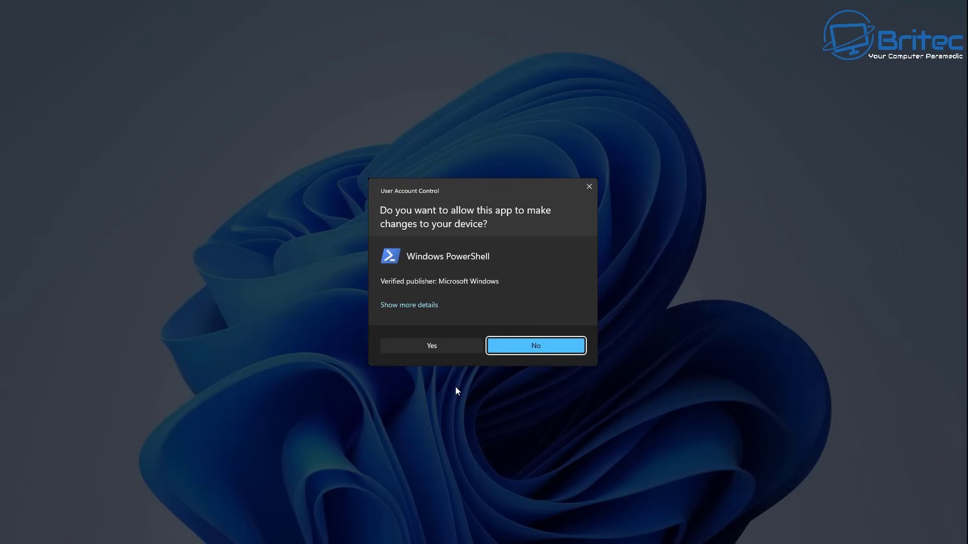
{"action": "left_click", "coordinate": [451, 348]}
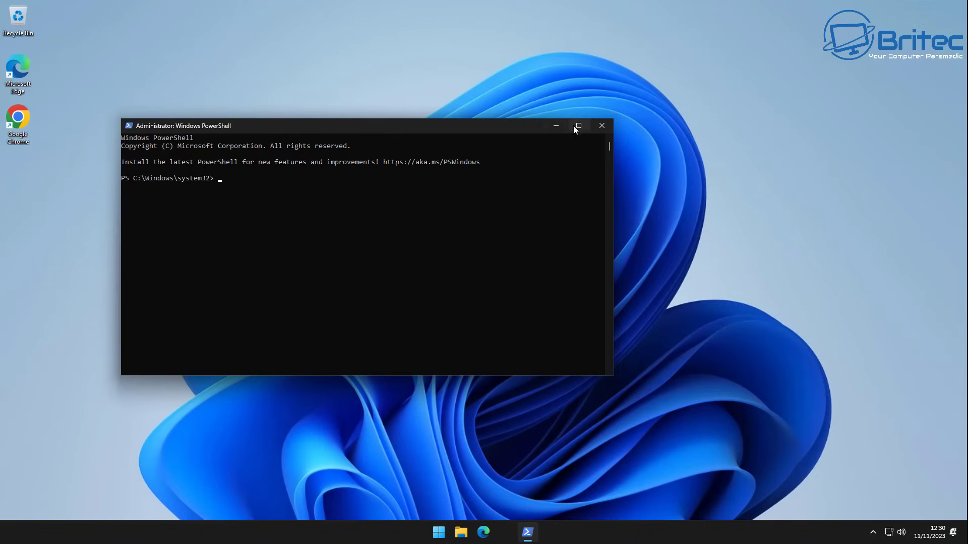
{"action": "left_click_drag", "start_coordinate": [483, 124], "coordinate": [607, 129]}
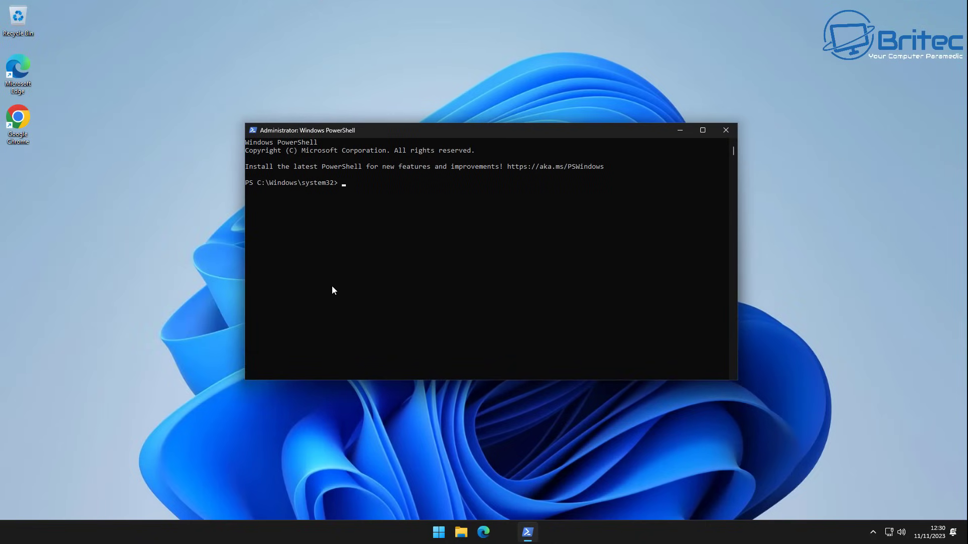
{"action": "type", "text": "iwr -useb https://christitus.com/win | iex"}
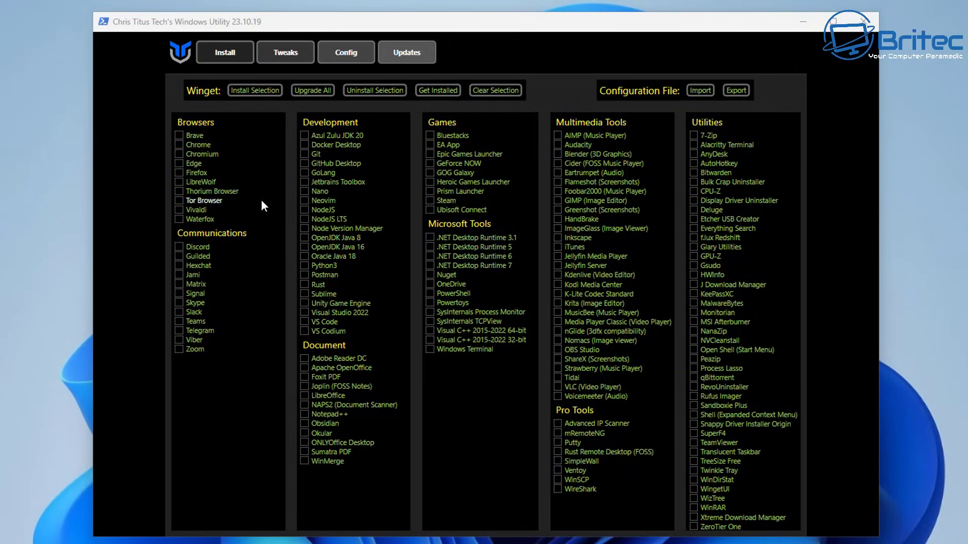
- Switch WinUtil to its Tweaks page listing Essential and Advanced tweaks
{"action": "left_click", "coordinate": [290, 53]}
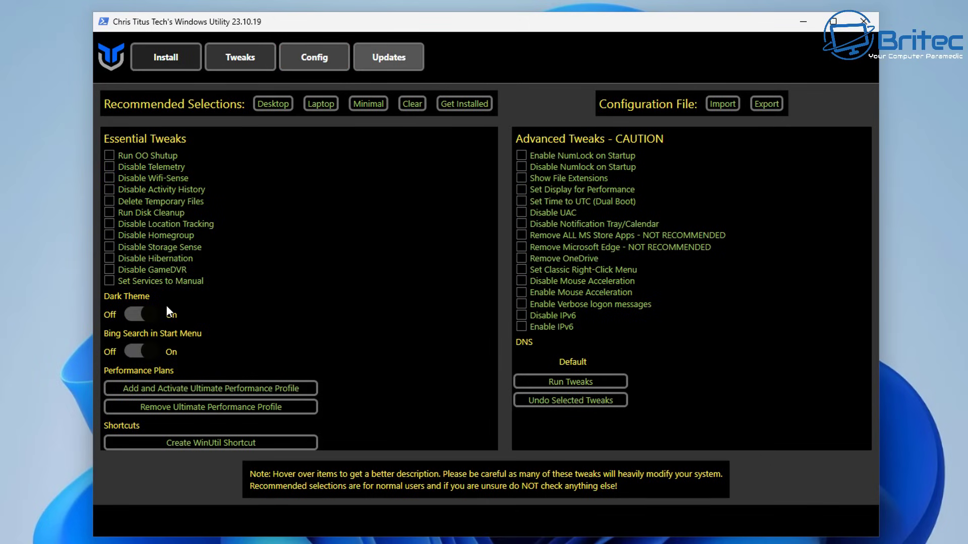
- Select the Desktop recommended tweaks plus Remove OneDrive and Disable Mouse Acceleration, then run them
{"action": "left_click", "coordinate": [287, 101]}
{"action": "mouse_move", "coordinate": [523, 240]}
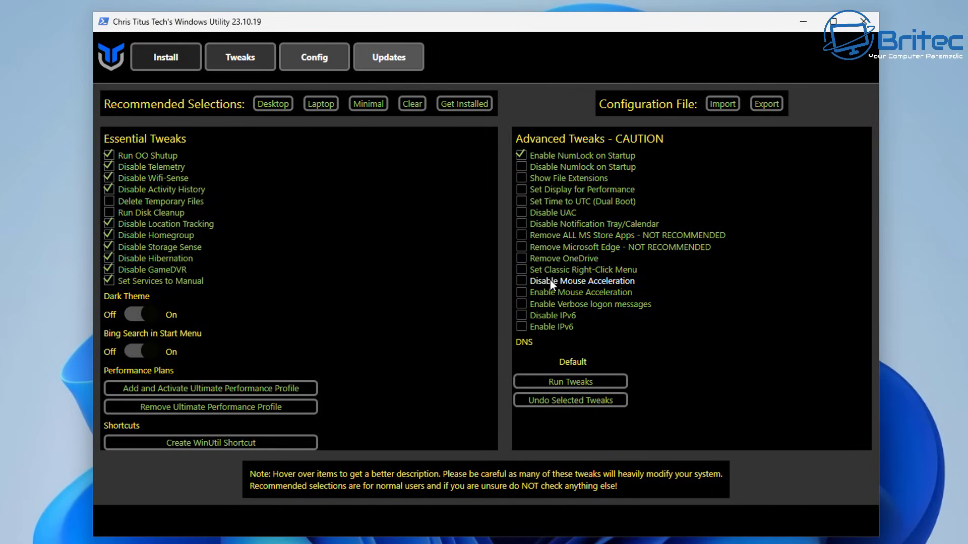
{"action": "left_click", "coordinate": [522, 259]}
{"action": "left_click", "coordinate": [520, 283]}
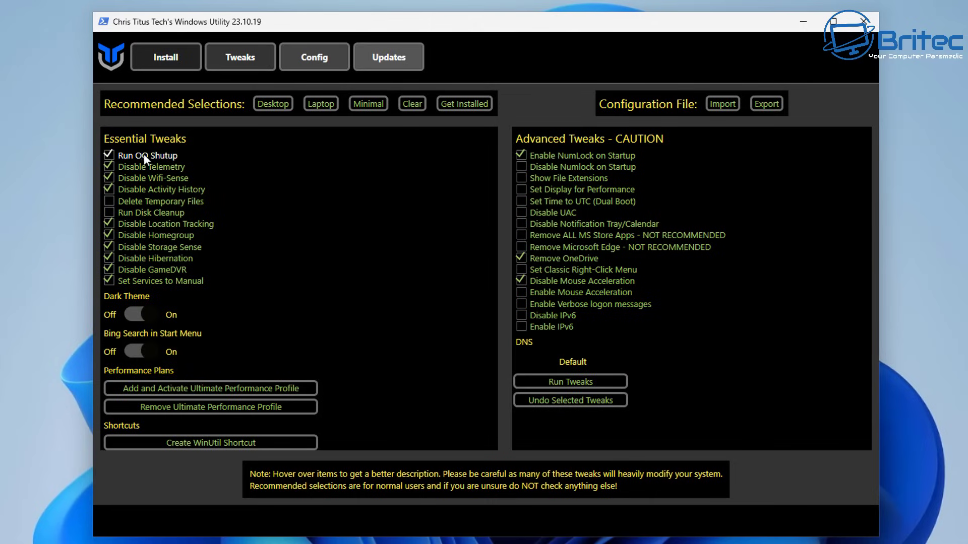
{"action": "mouse_move", "coordinate": [151, 160]}
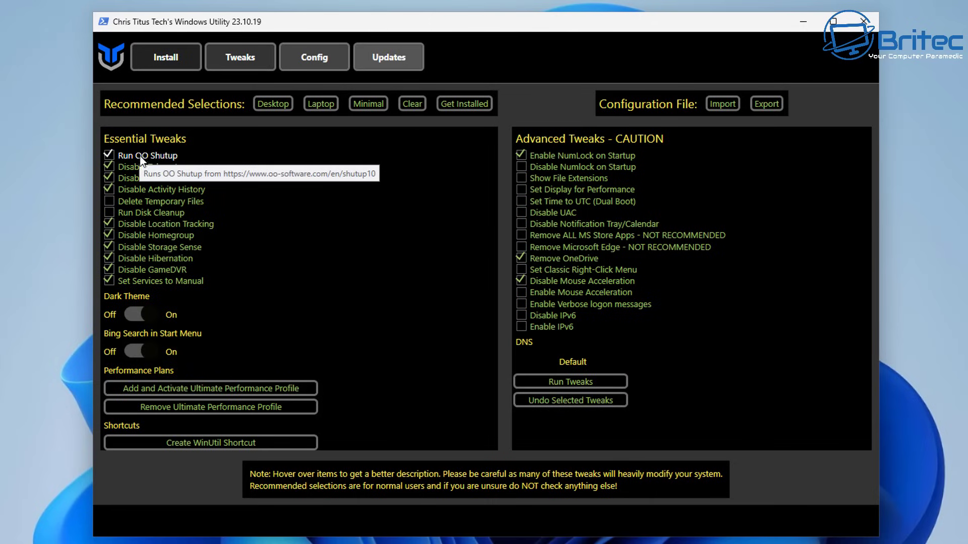
{"action": "mouse_move", "coordinate": [527, 273]}
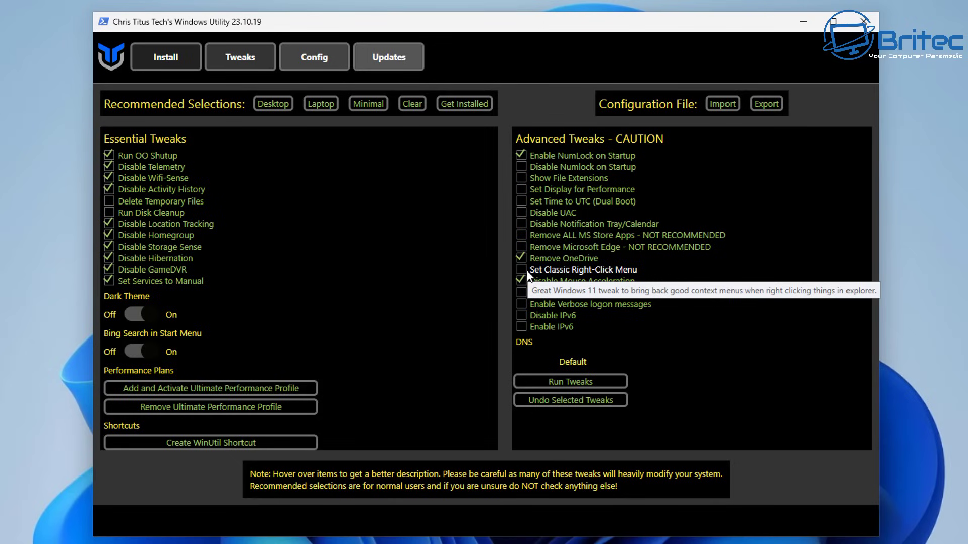
{"action": "left_click", "coordinate": [565, 379]}
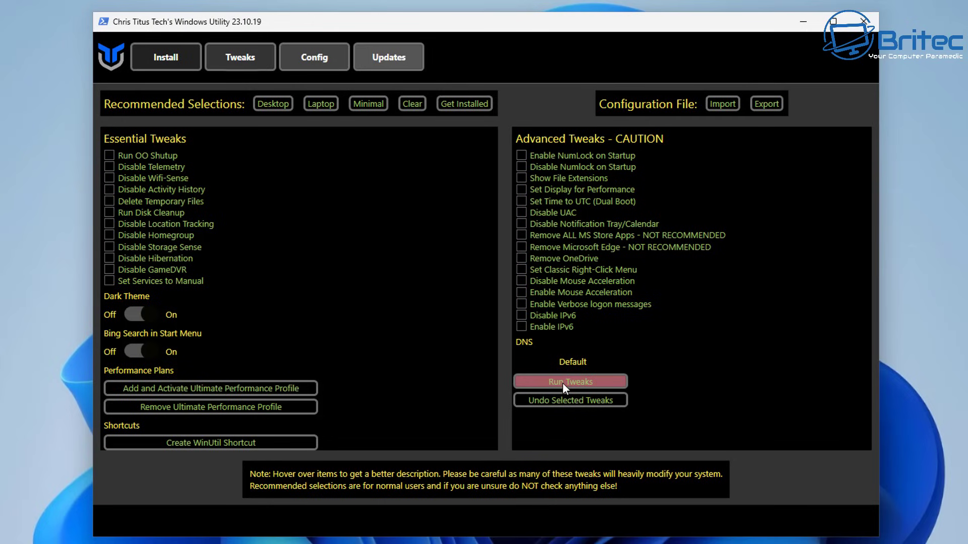
{"action": "left_click", "coordinate": [563, 382]}
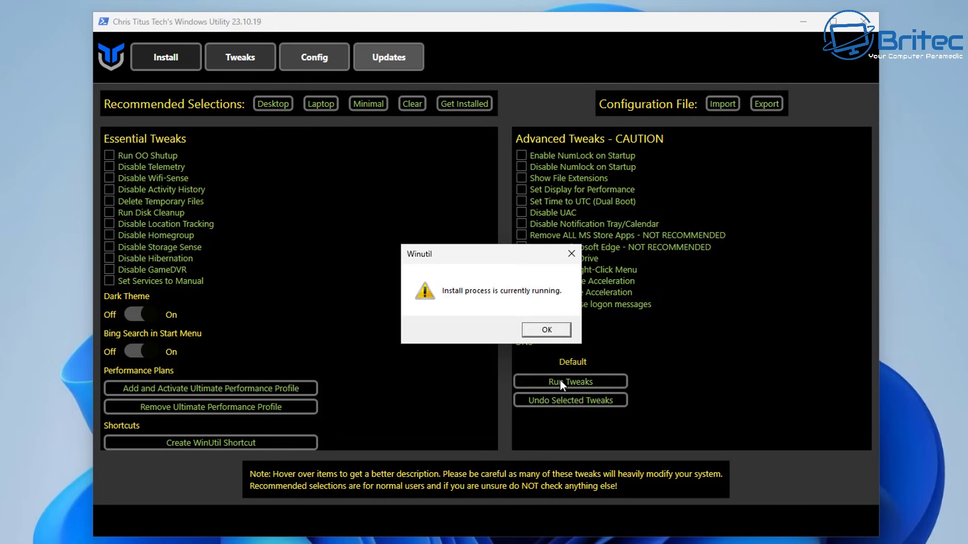
{"action": "left_click", "coordinate": [551, 330]}
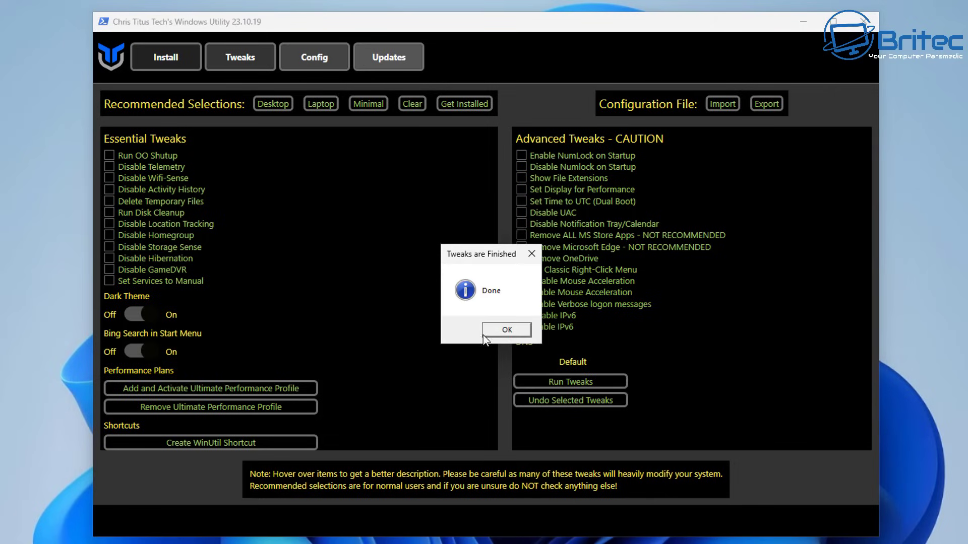
{"action": "left_click", "coordinate": [497, 331]}
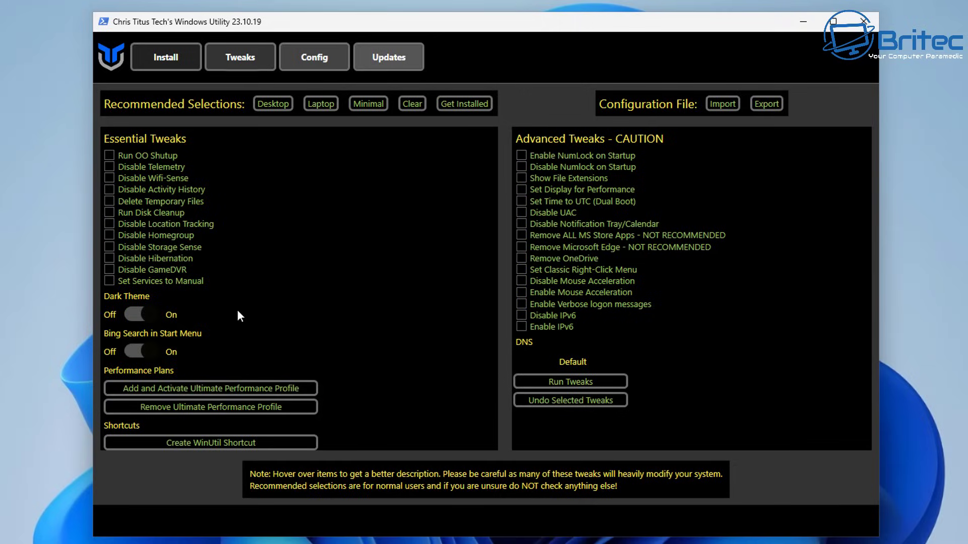
- Review WinUtil's Config features/fixes and Updates policy pages, then close WinUtil
{"action": "left_click", "coordinate": [304, 57]}
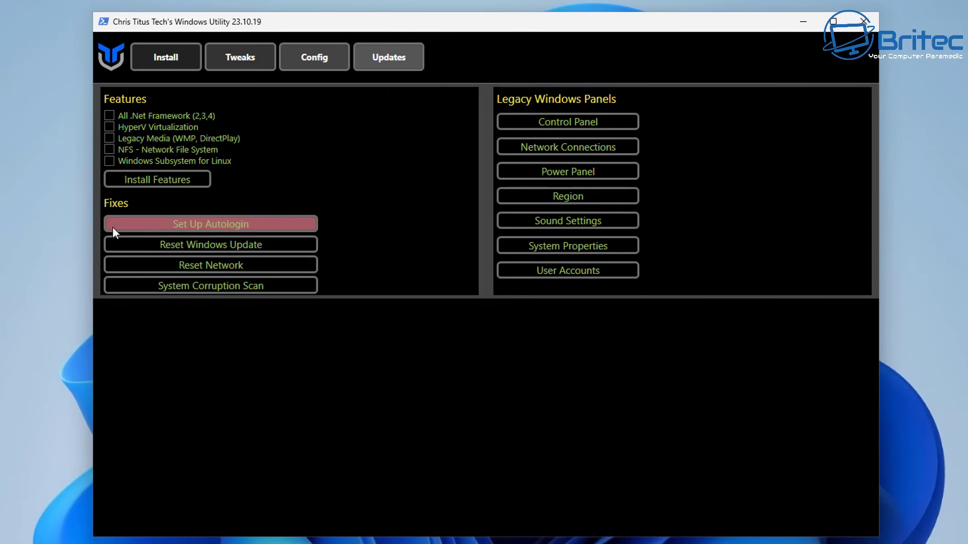
{"action": "left_click", "coordinate": [377, 45]}
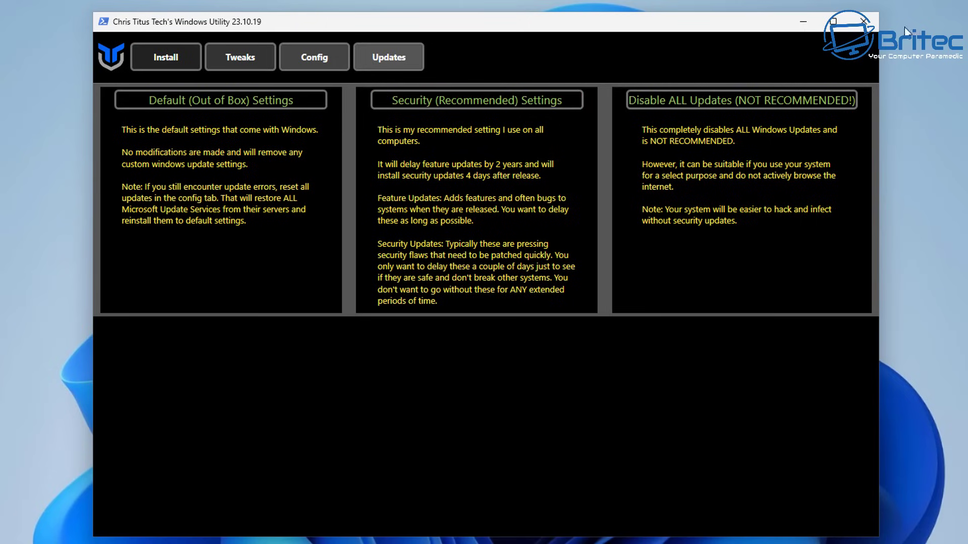
{"action": "left_click", "coordinate": [865, 23]}
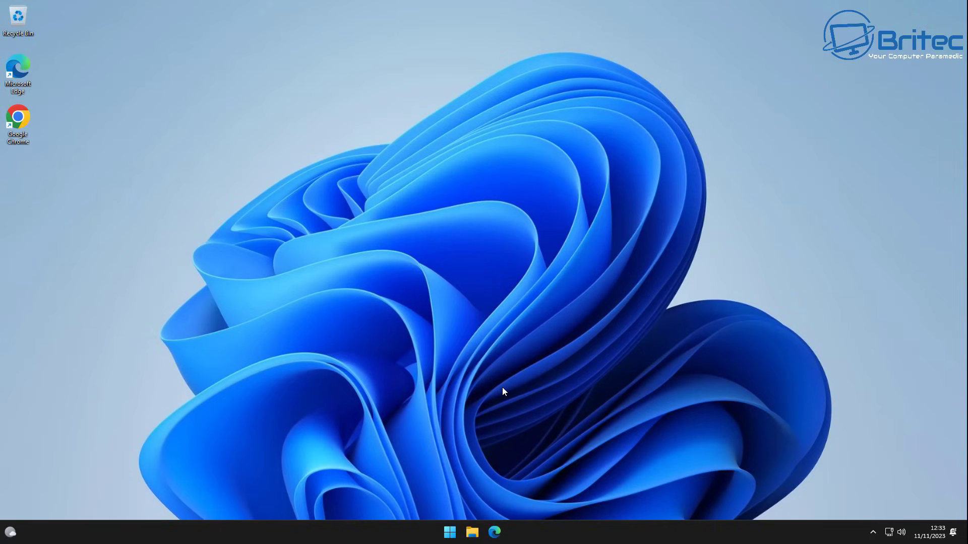
{"action": "right_click", "coordinate": [449, 533]}
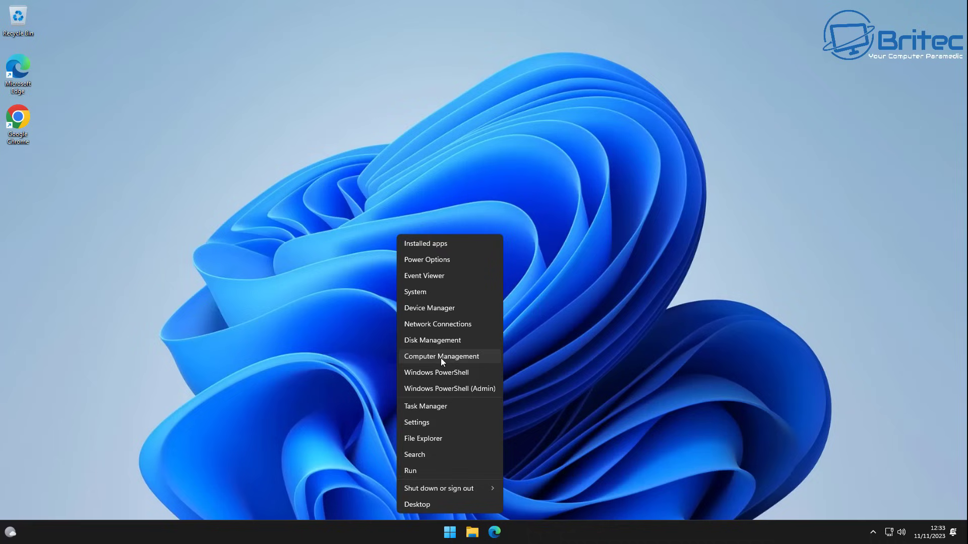
{"action": "left_click", "coordinate": [434, 408]}
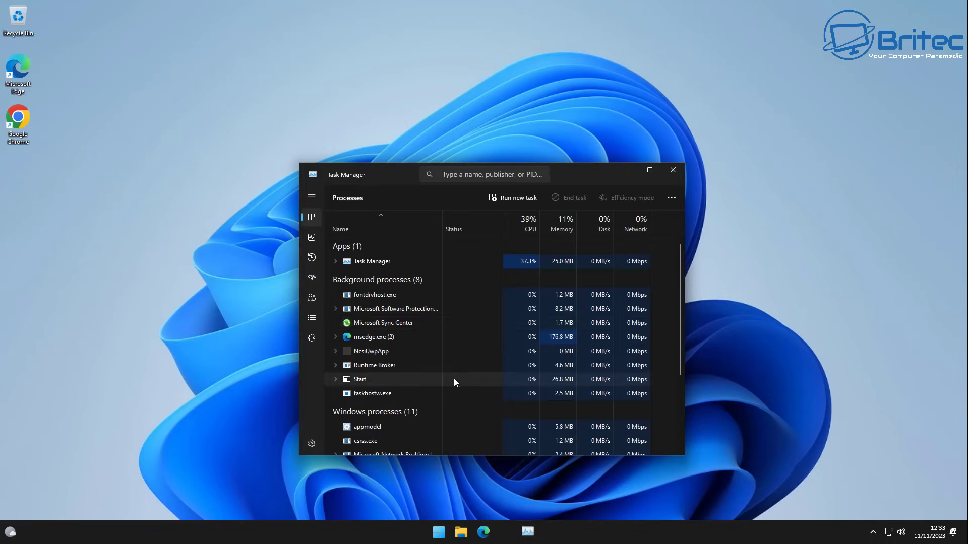
{"action": "left_click", "coordinate": [652, 169]}
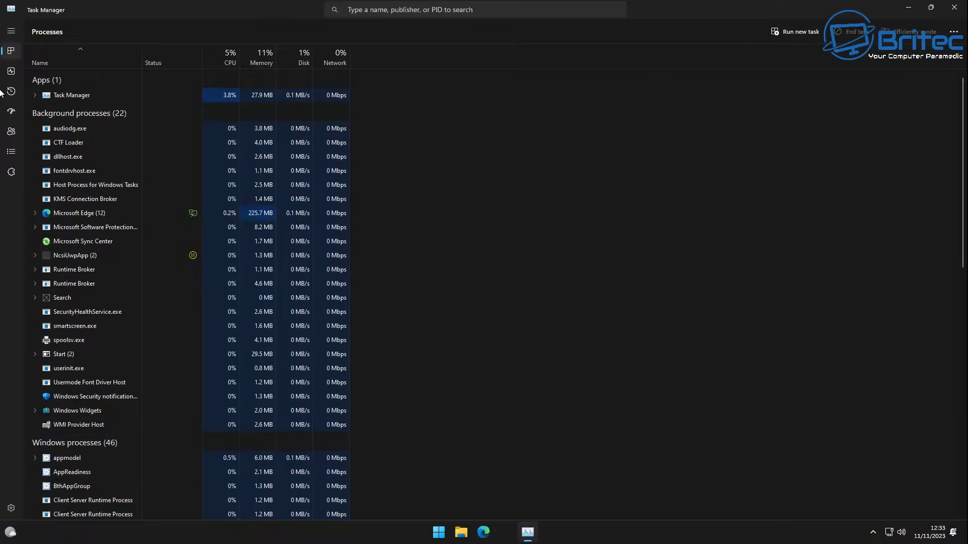
{"action": "left_click", "coordinate": [11, 71]}
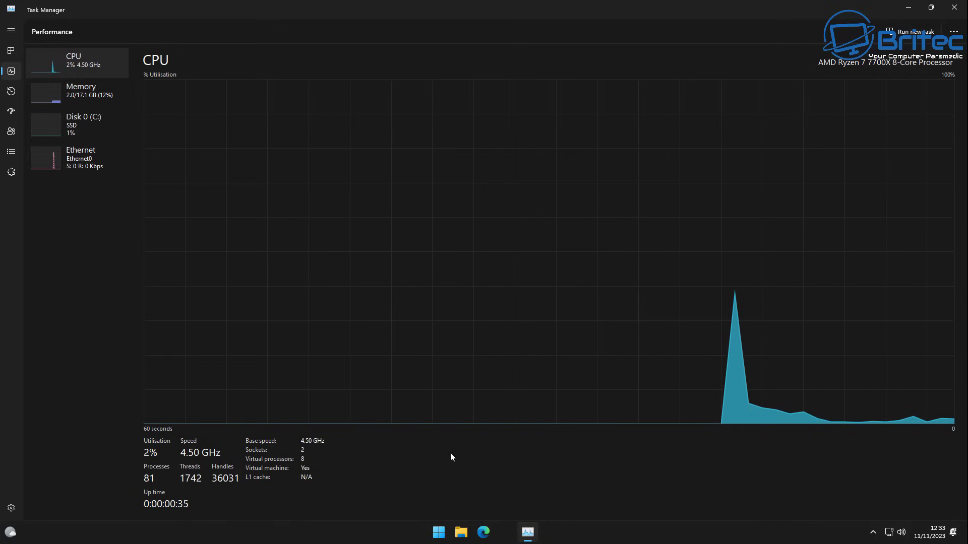
{"action": "left_click", "coordinate": [958, 14]}
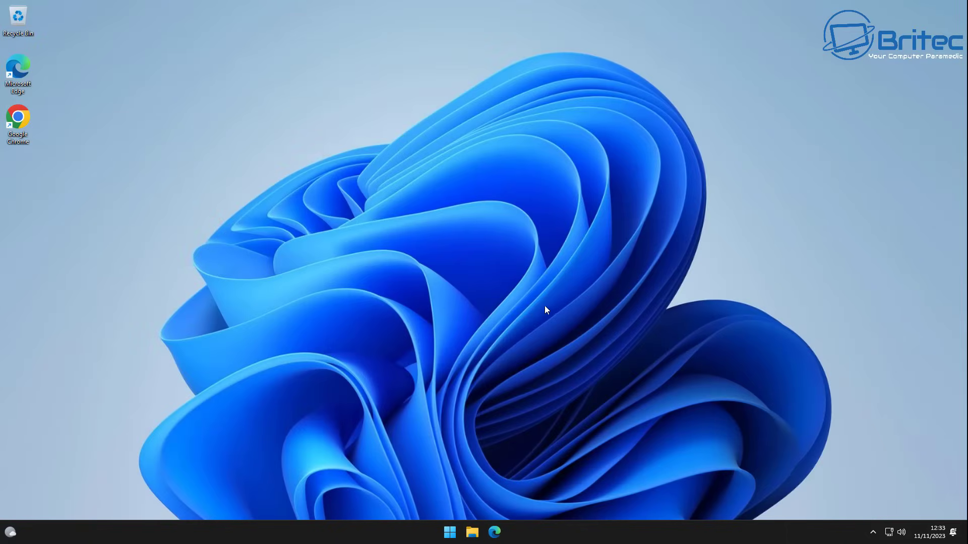
- Unpin Kindle from the Start menu
{"action": "left_click", "coordinate": [449, 533]}
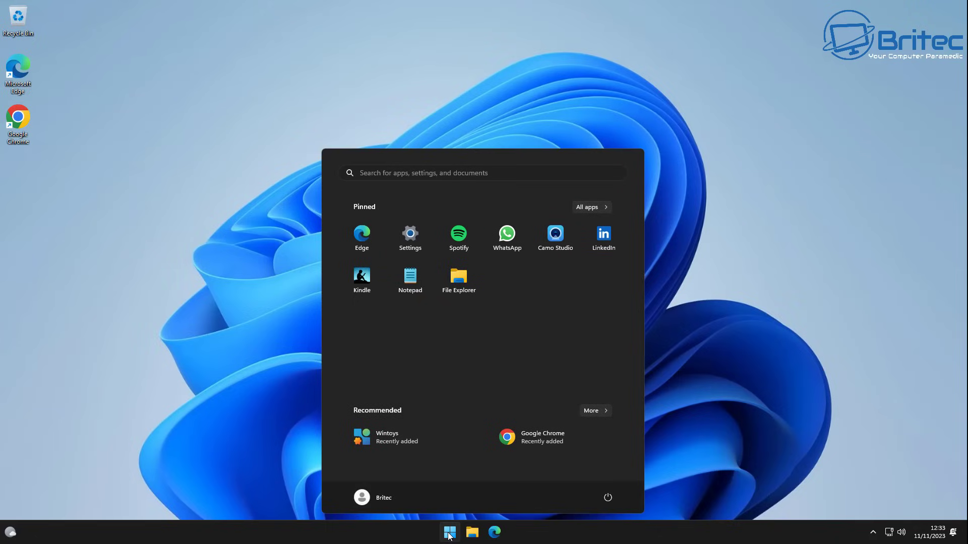
{"action": "right_click", "coordinate": [364, 273]}
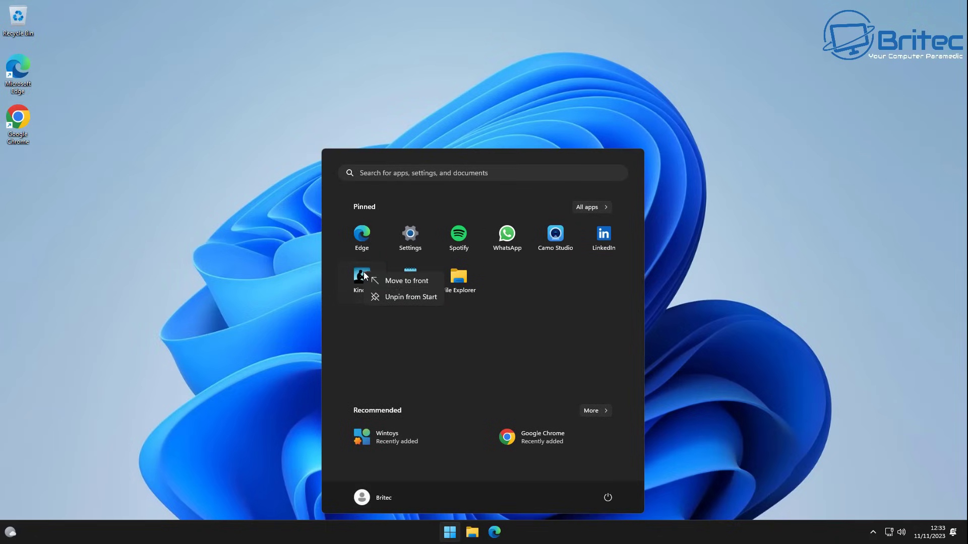
{"action": "left_click", "coordinate": [401, 298]}
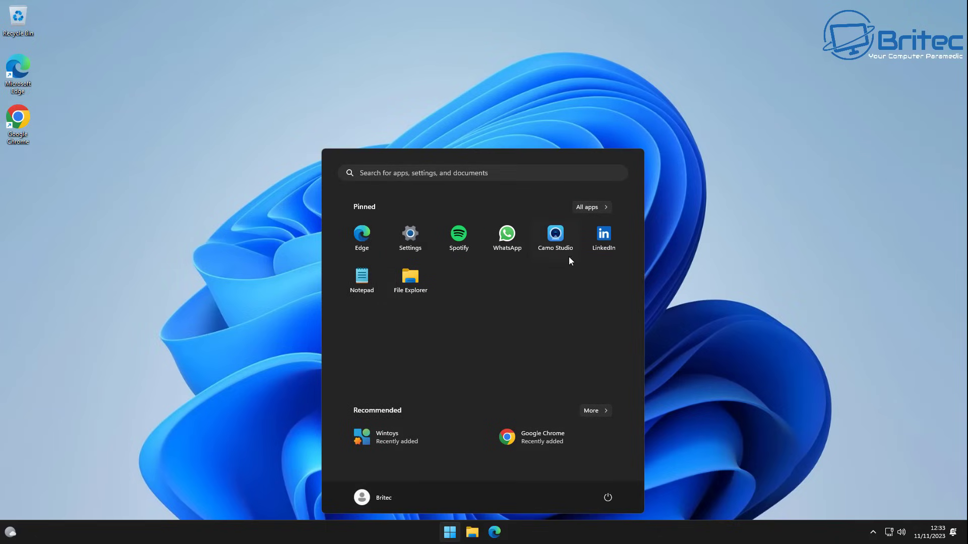
- Uninstall Camo Studio, WhatsApp and Spotify from the Start menu
{"action": "right_click", "coordinate": [556, 241]}
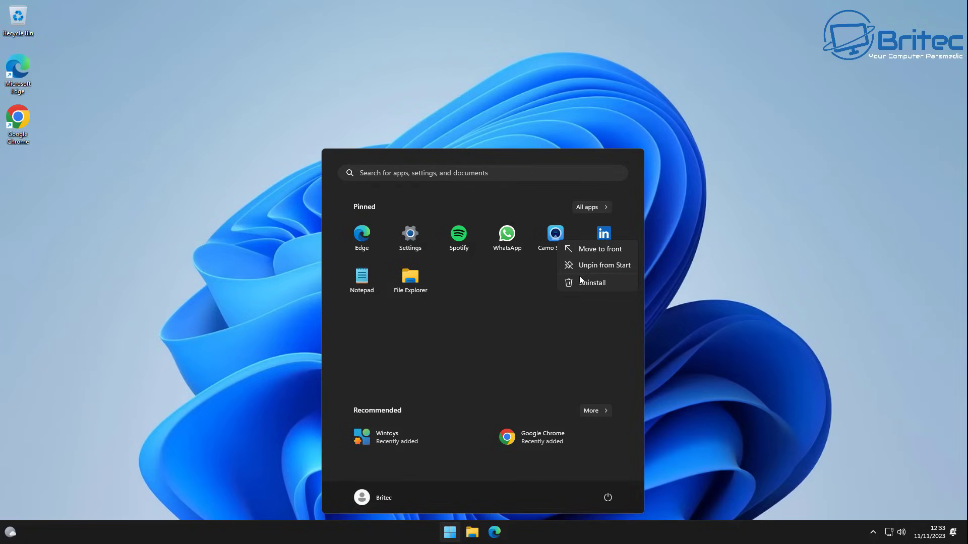
{"action": "left_click", "coordinate": [591, 284]}
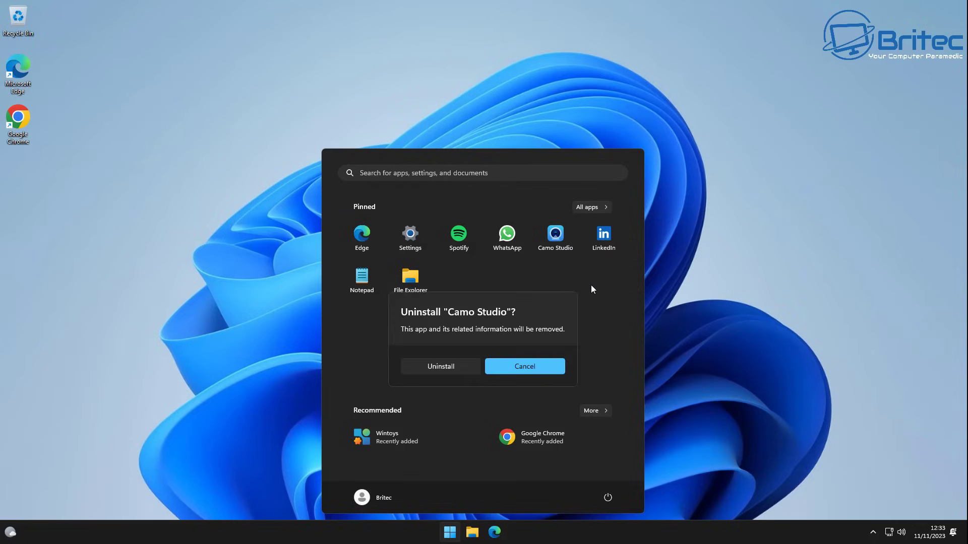
{"action": "left_click", "coordinate": [432, 366]}
{"action": "right_click", "coordinate": [514, 236]}
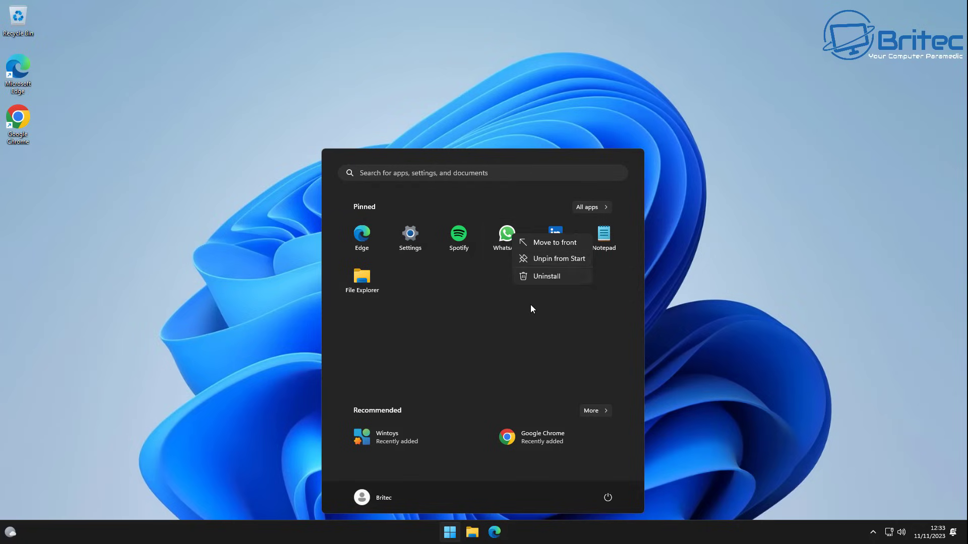
{"action": "left_click", "coordinate": [545, 276]}
{"action": "left_click", "coordinate": [447, 365]}
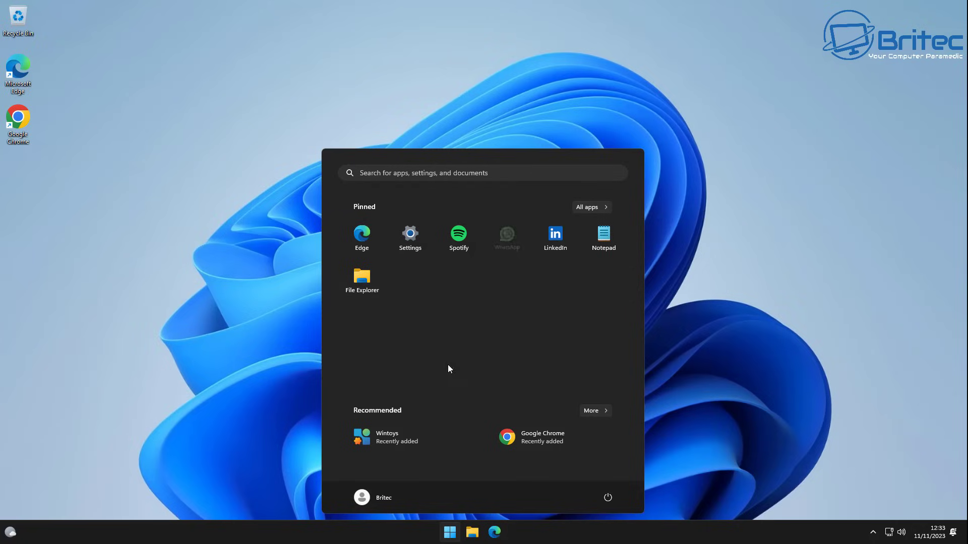
{"action": "right_click", "coordinate": [457, 235]}
{"action": "left_click", "coordinate": [483, 277]}
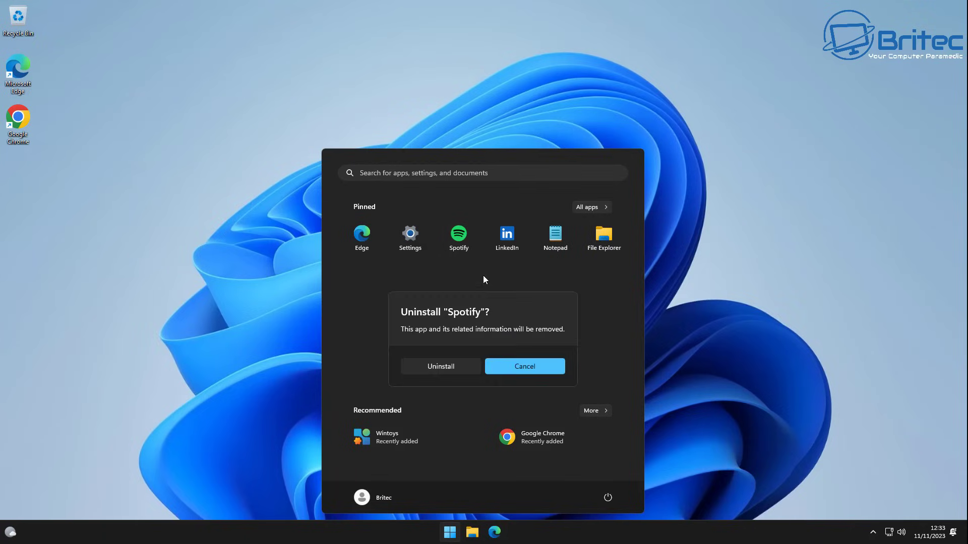
{"action": "left_click", "coordinate": [432, 367]}
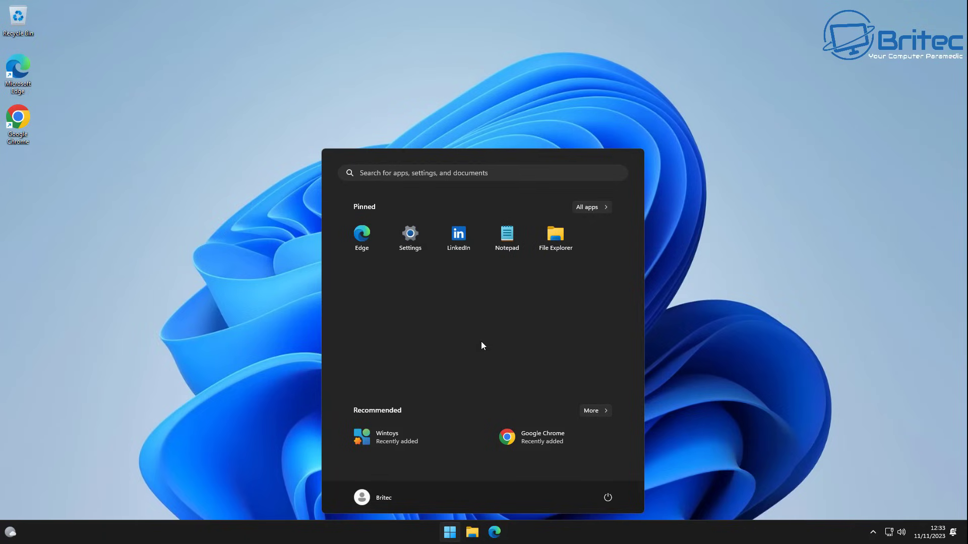
- Look through the All apps list, then return to the pinned apps view
{"action": "left_click", "coordinate": [590, 207]}
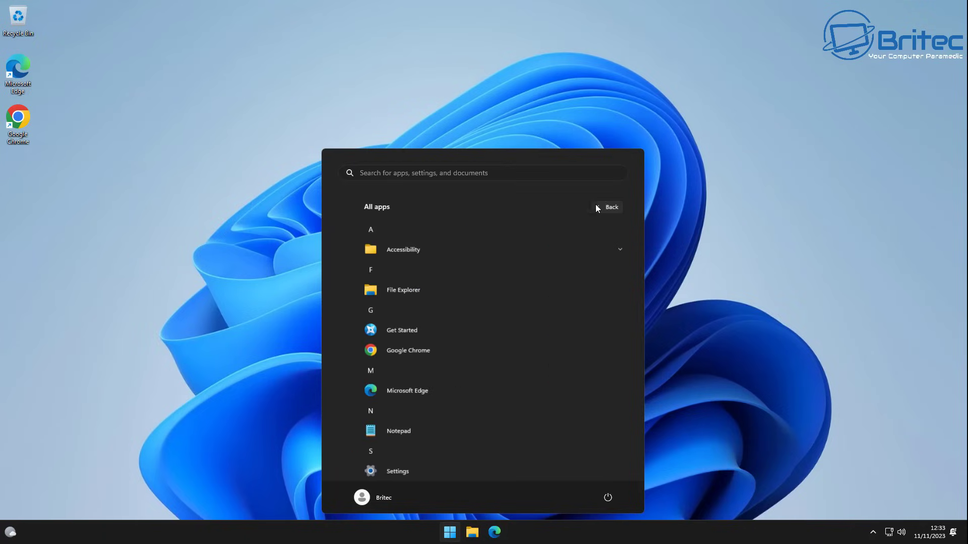
{"action": "right_click", "coordinate": [443, 332]}
{"action": "mouse_move", "coordinate": [478, 356]}
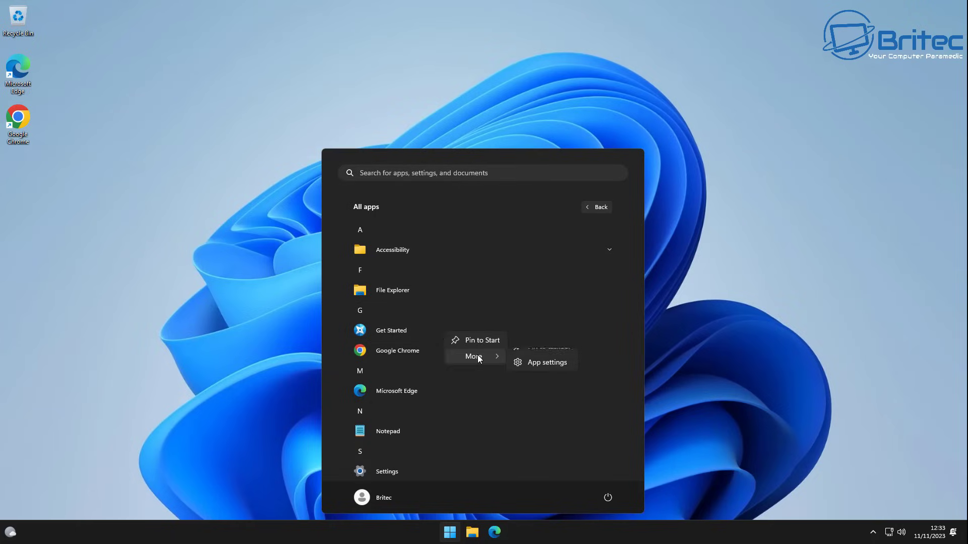
{"action": "left_click", "coordinate": [472, 419]}
{"action": "scroll", "coordinate": [470, 430], "scroll_direction": "down", "scroll_amount": 2}
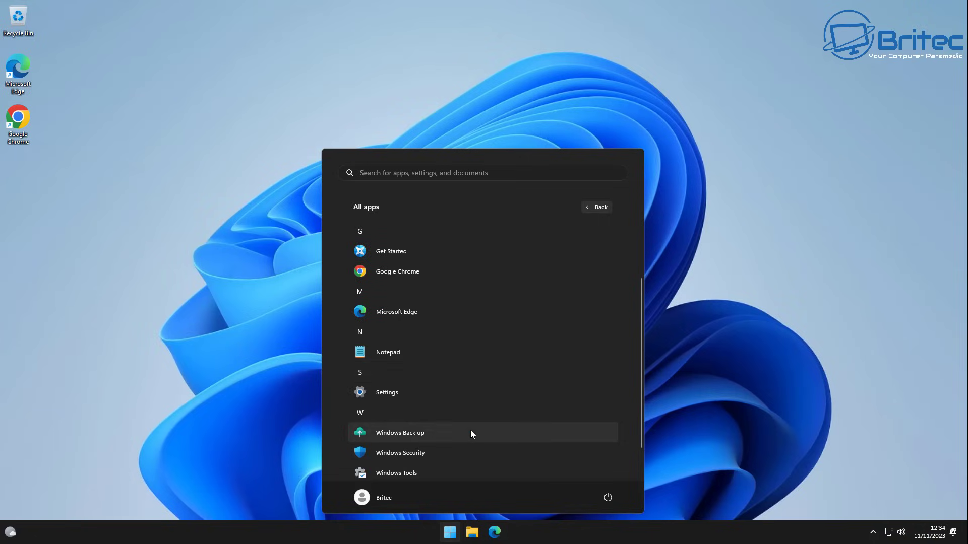
{"action": "scroll", "coordinate": [472, 432], "scroll_direction": "down", "scroll_amount": 1}
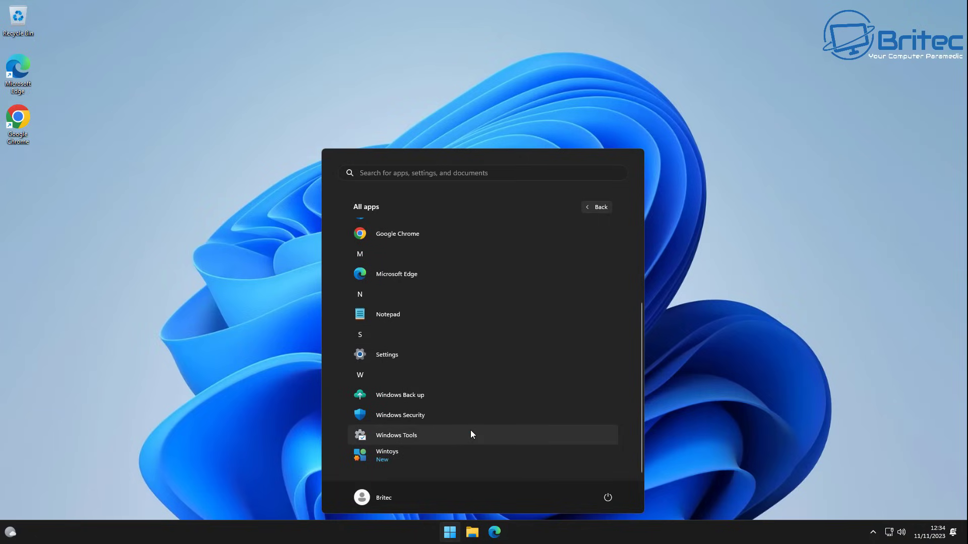
{"action": "scroll", "coordinate": [470, 430], "scroll_direction": "up", "scroll_amount": 3}
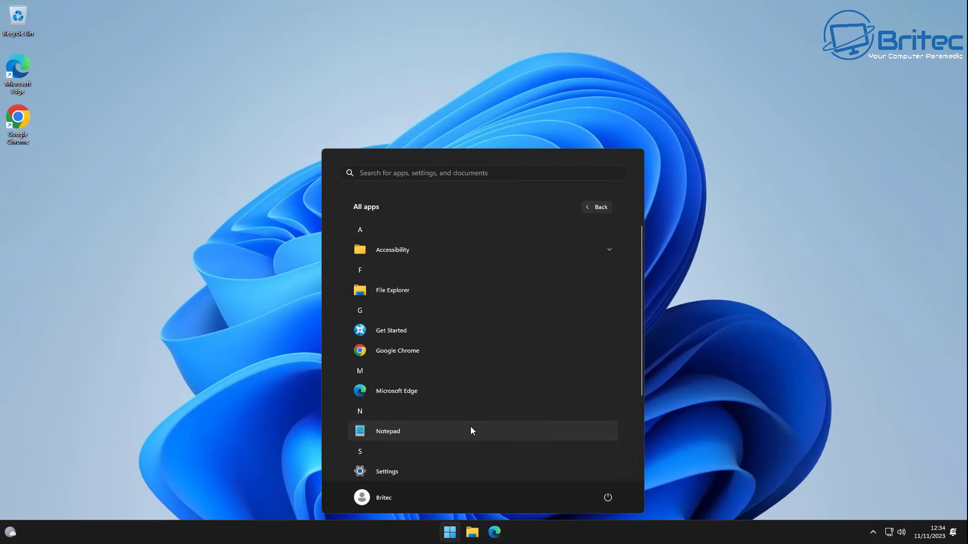
{"action": "left_click", "coordinate": [590, 209]}
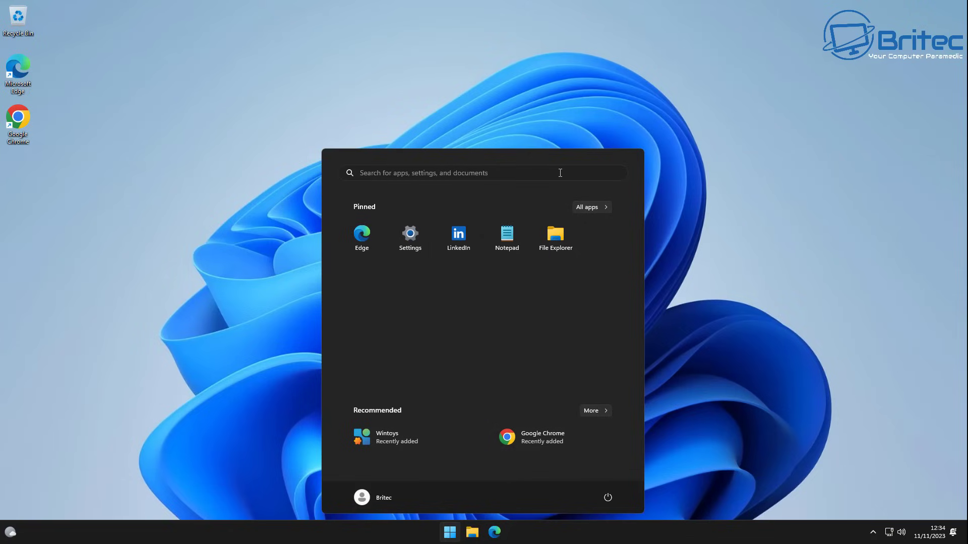
- Review the host's Task Manager memory (7.5/31.1 GB) and CPU (about 10%) usage
{"action": "left_click", "coordinate": [712, 287]}
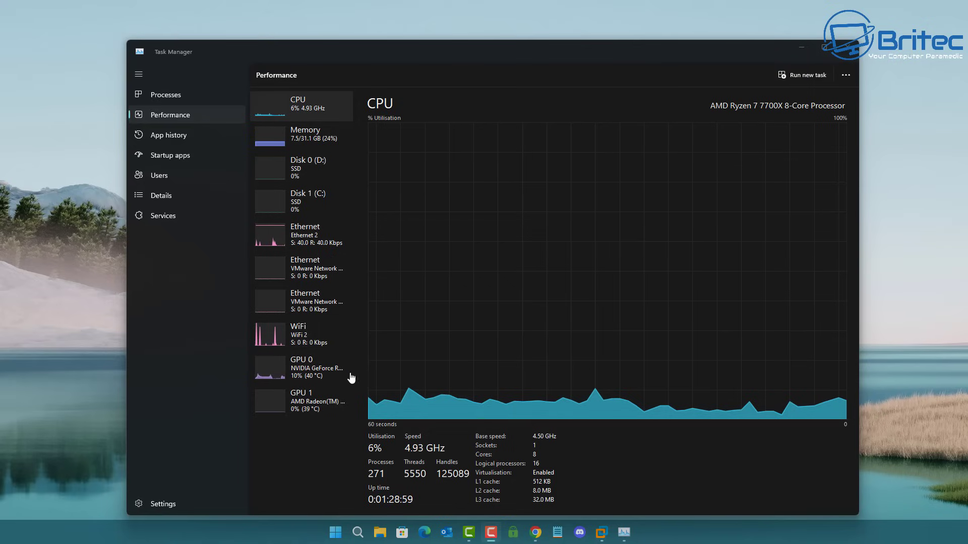
{"action": "left_click", "coordinate": [308, 139]}
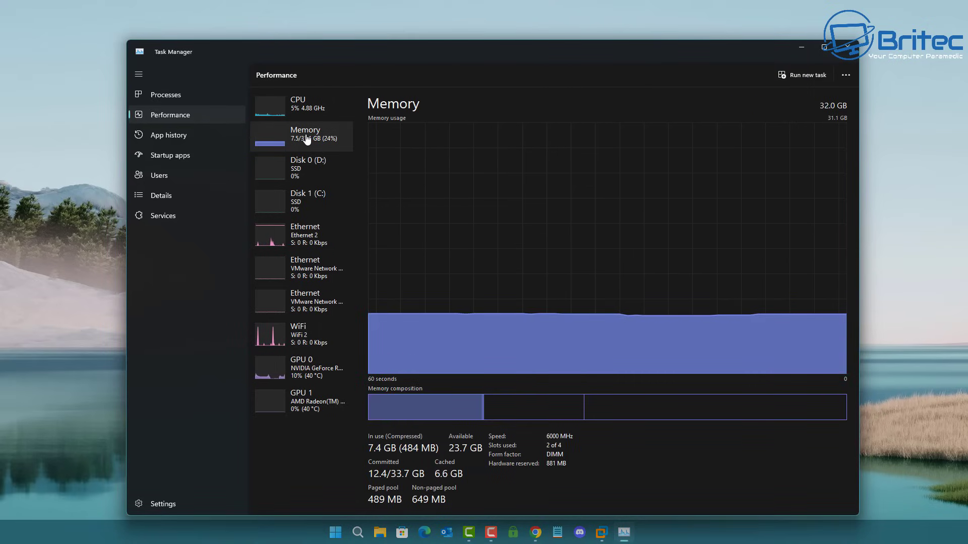
{"action": "left_click", "coordinate": [296, 112]}
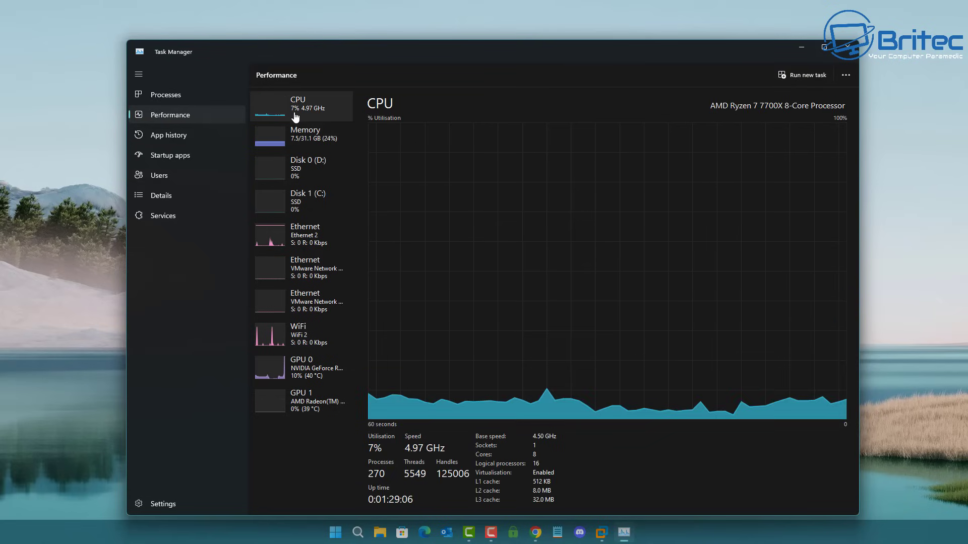
{"action": "left_click_drag", "start_coordinate": [738, 6], "coordinate": [492, 231]}
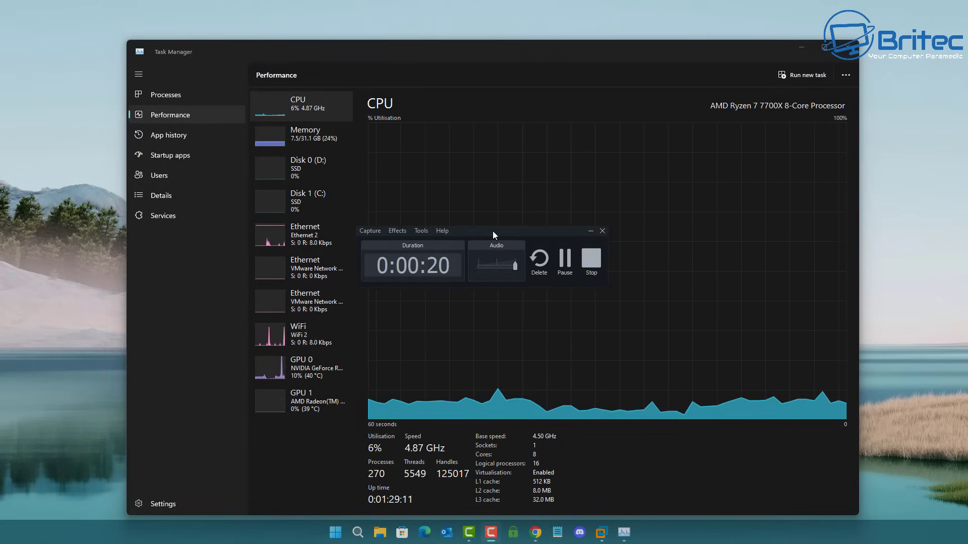
{"action": "left_click_drag", "start_coordinate": [492, 231], "coordinate": [676, 6]}
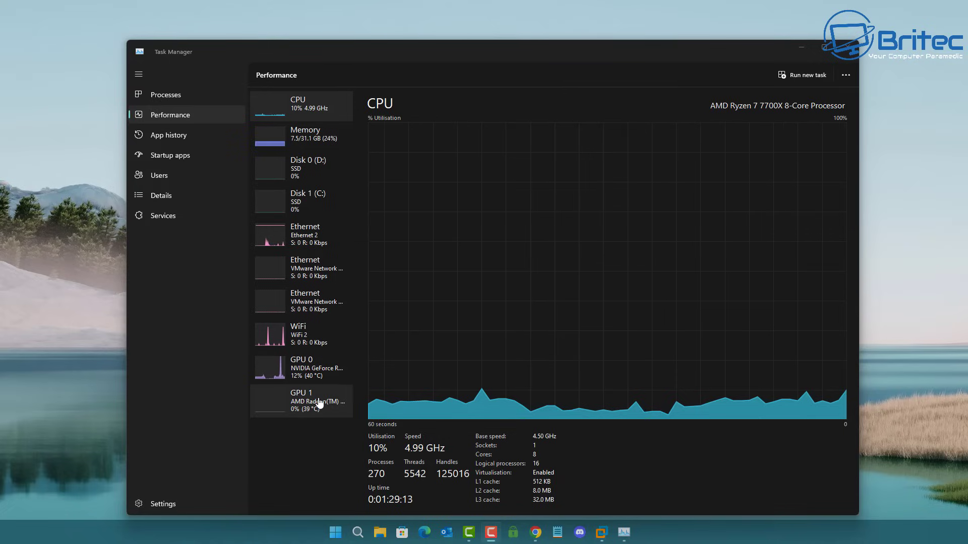